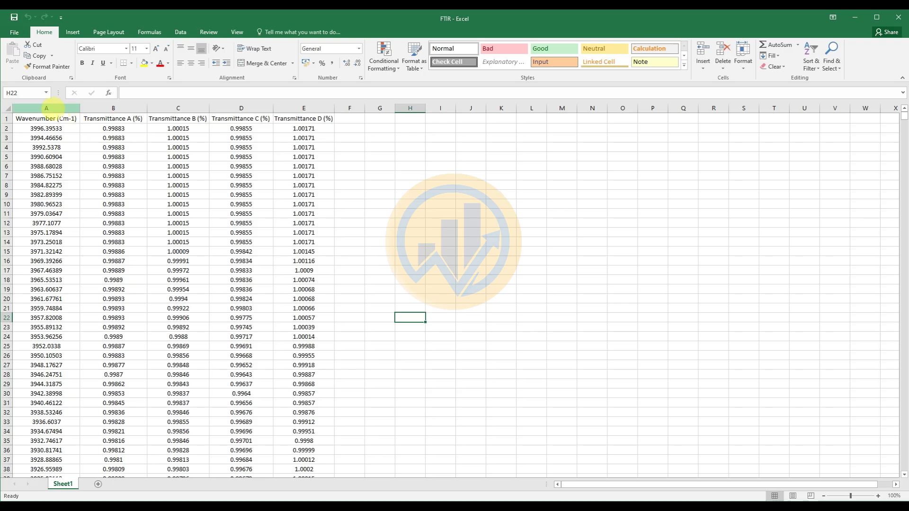
Copy Excel columns A–E (Wavenumber plus Transmittance A–D) from the FTIR sheet
left_click(46, 107)
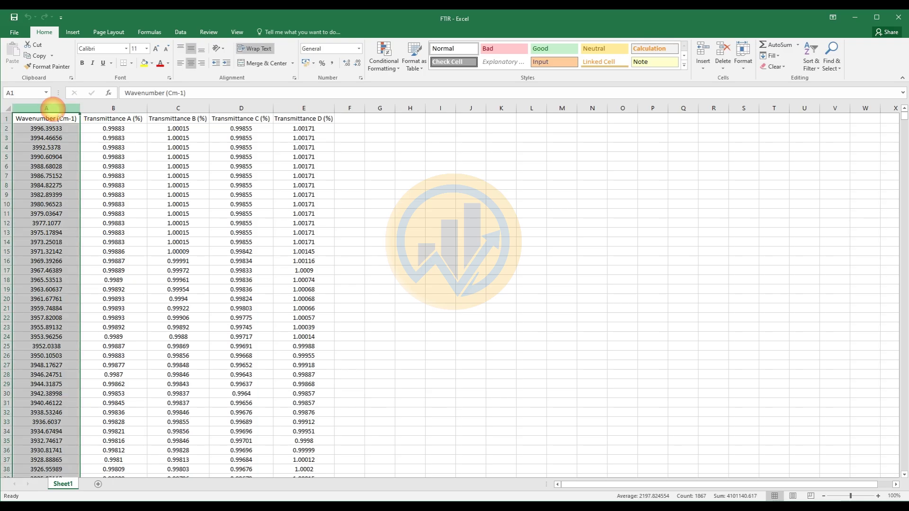
left_click_drag(106, 108, 298, 108)
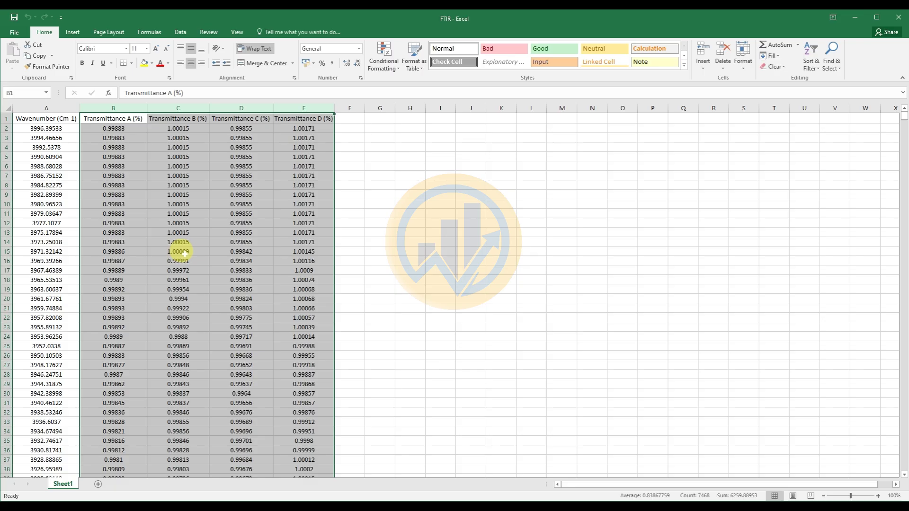
left_click_drag(52, 108, 300, 108)
right_click(301, 108)
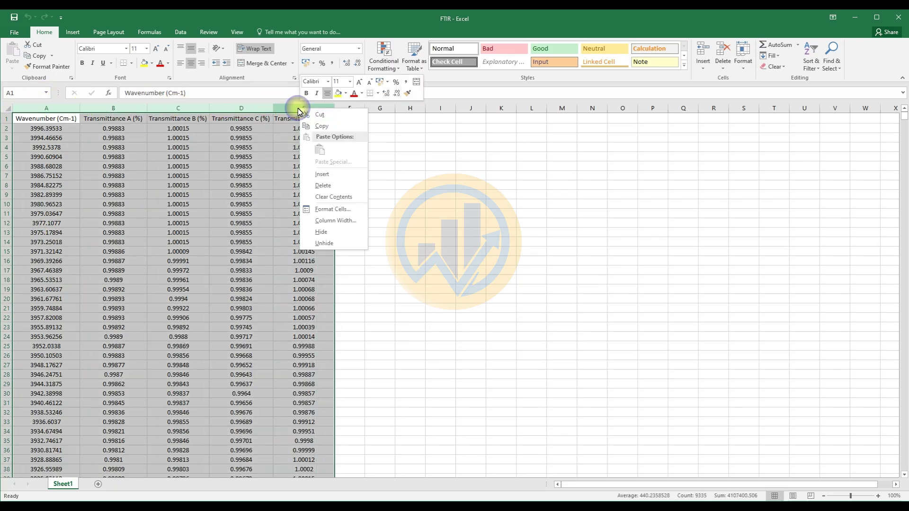
left_click(326, 126)
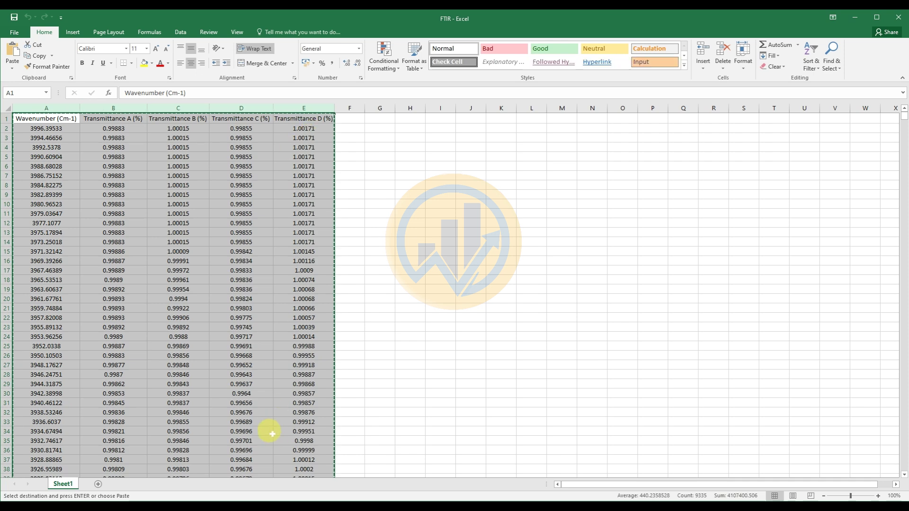
Paste the Wavenumber and Transmittance A–D columns with titles into Prism's Data 1 XY table
key("alt+Tab")
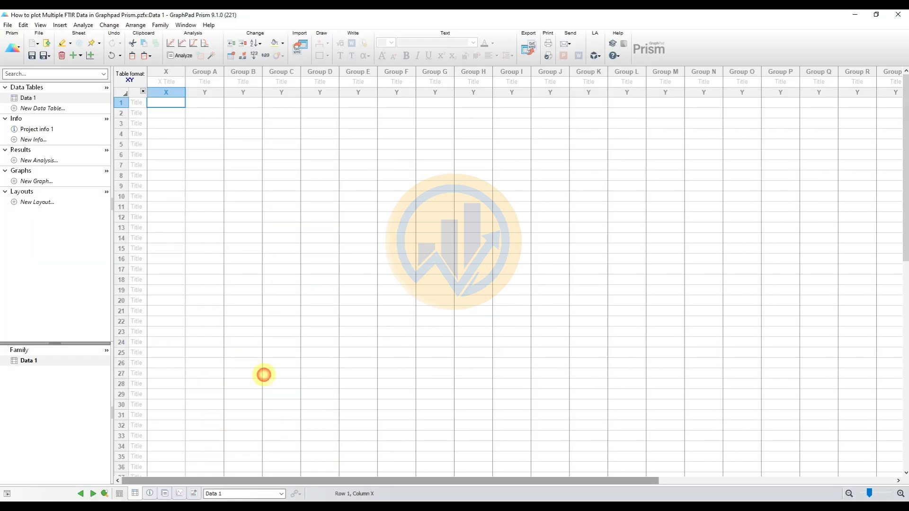
left_click(170, 83)
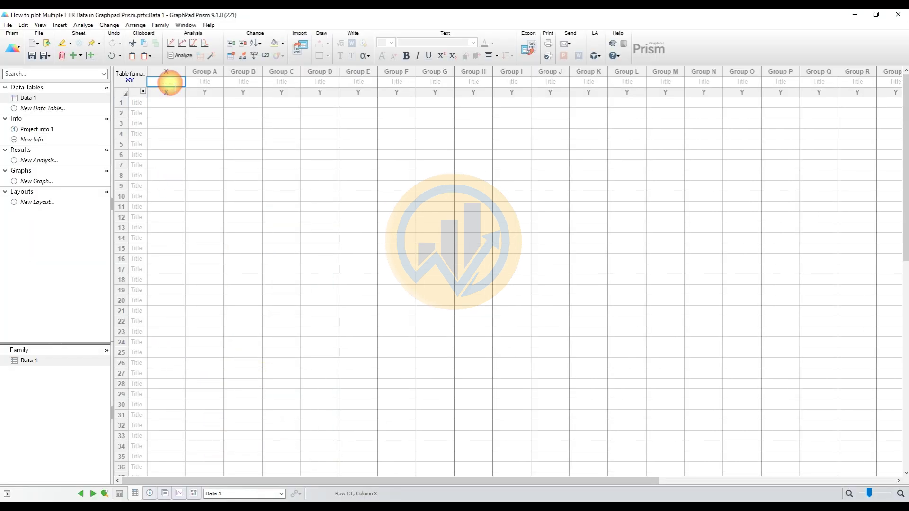
right_click(169, 83)
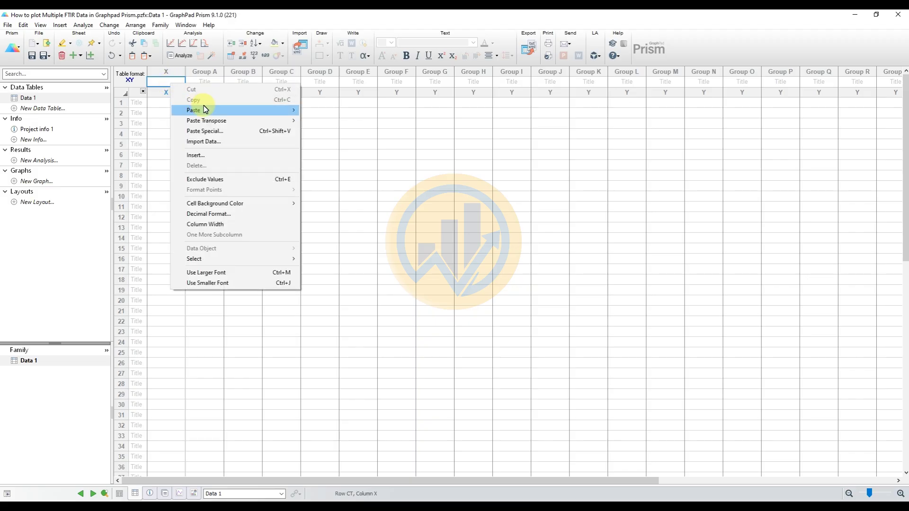
mouse_move(288, 110)
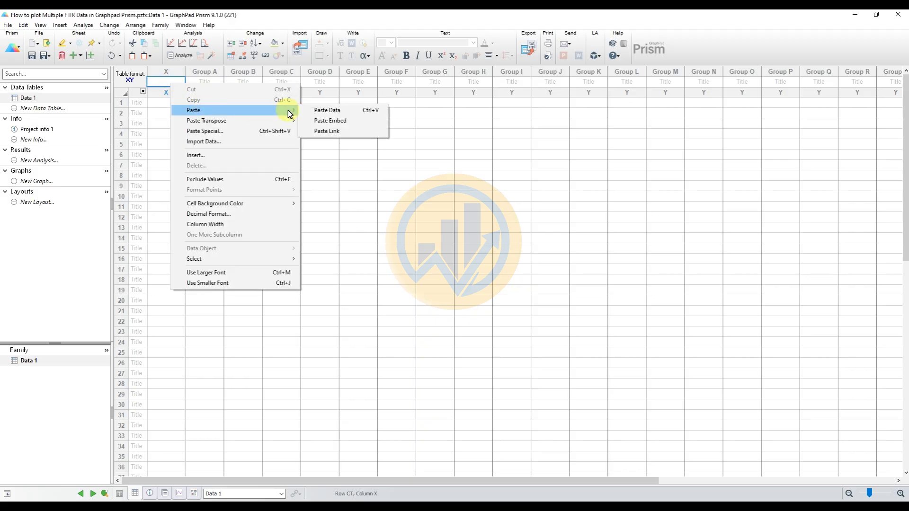
left_click(322, 111)
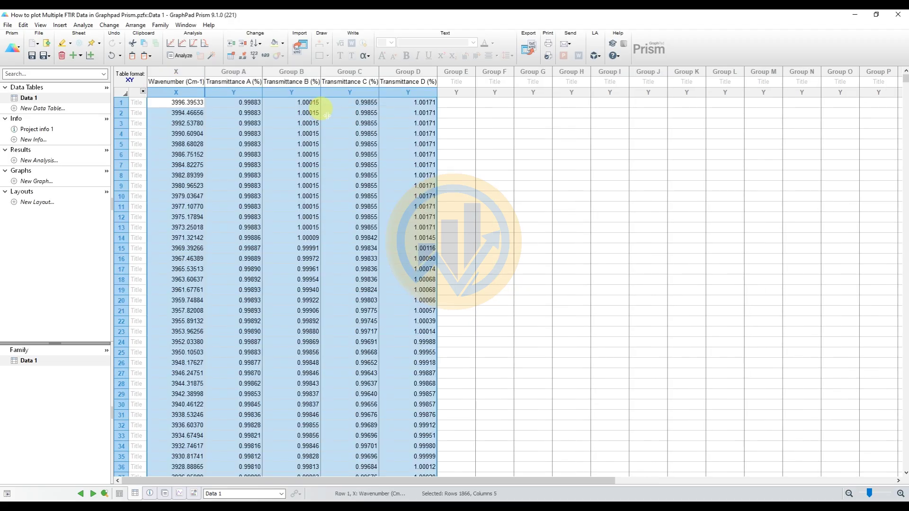
left_click(45, 110)
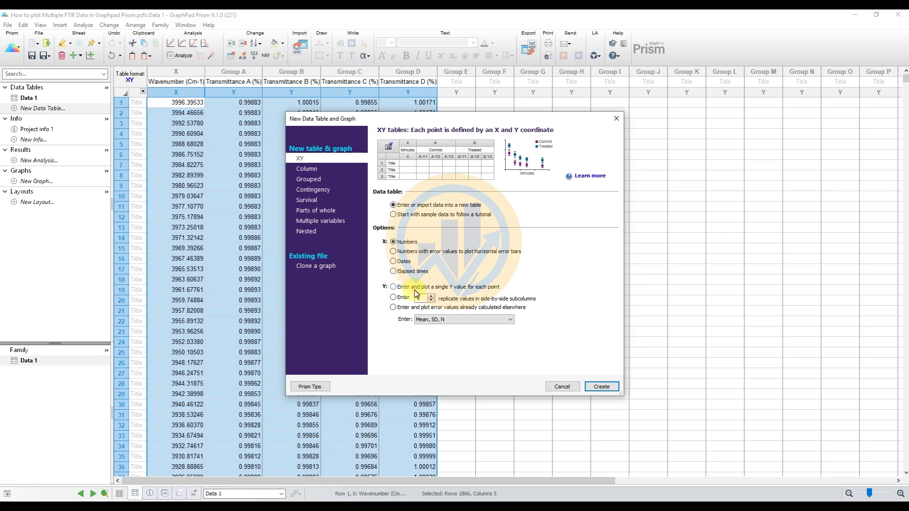
Create a new XY table Data 2 and paste the FTIR data into it
left_click(599, 389)
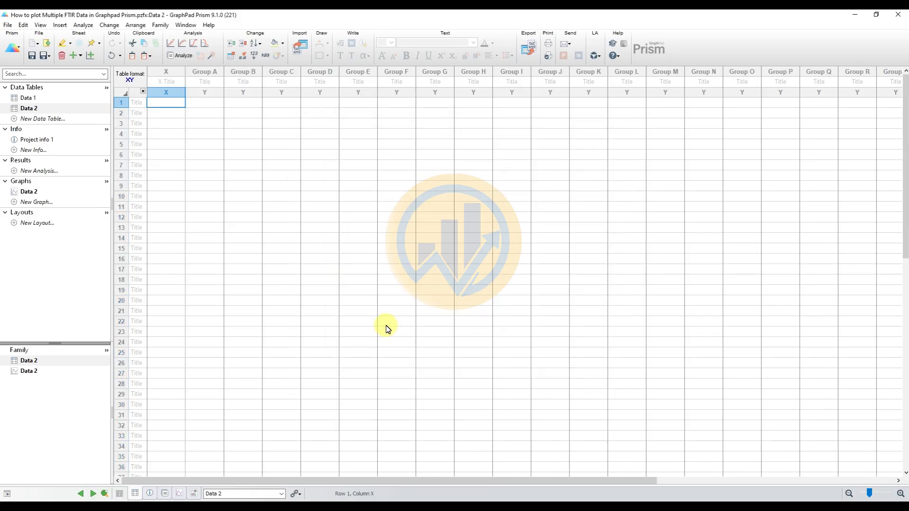
left_click(163, 81)
right_click(162, 83)
mouse_move(279, 109)
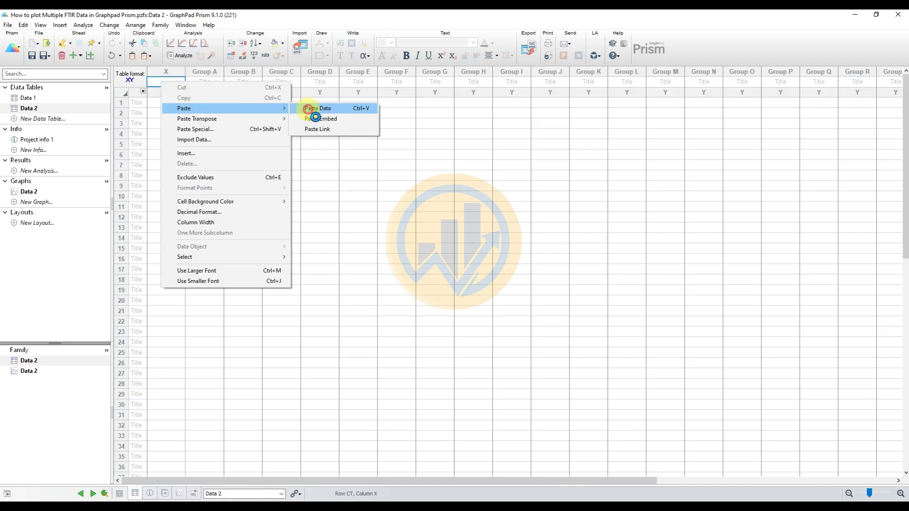
left_click(310, 108)
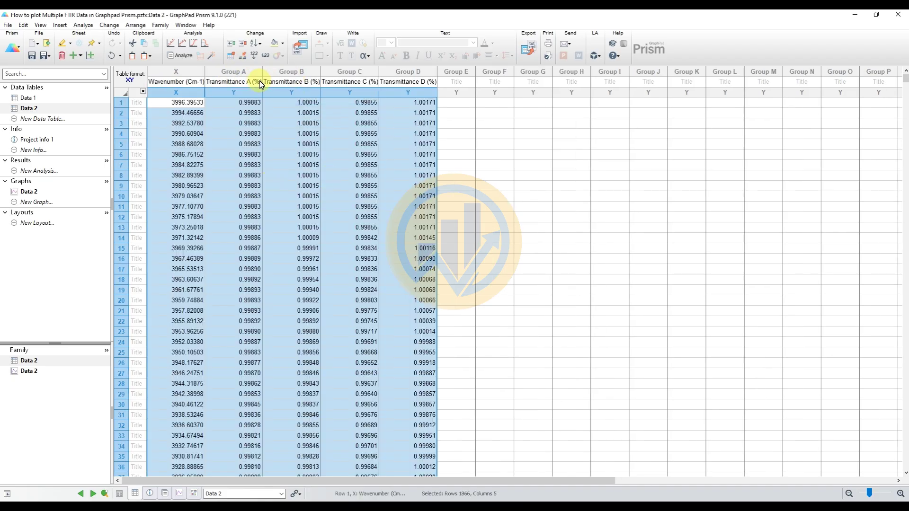
Delete the Transmittance A, C and D columns from Data 2, keeping Transmittance B
left_click(245, 73)
right_click(245, 75)
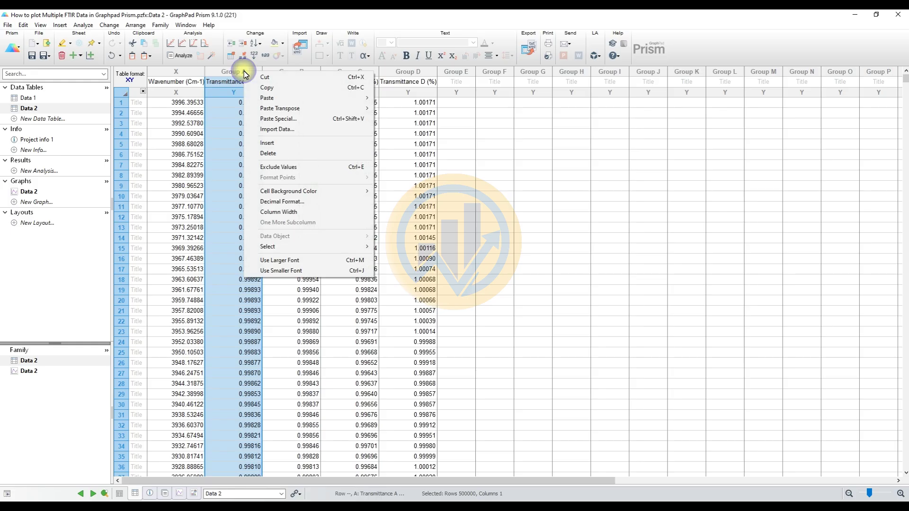
left_click(270, 154)
left_click_drag(296, 72, 344, 71)
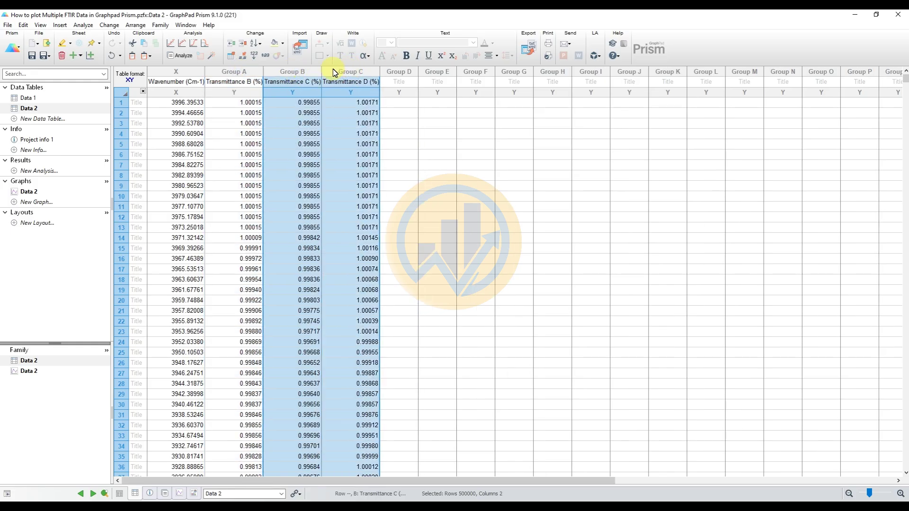
right_click(299, 72)
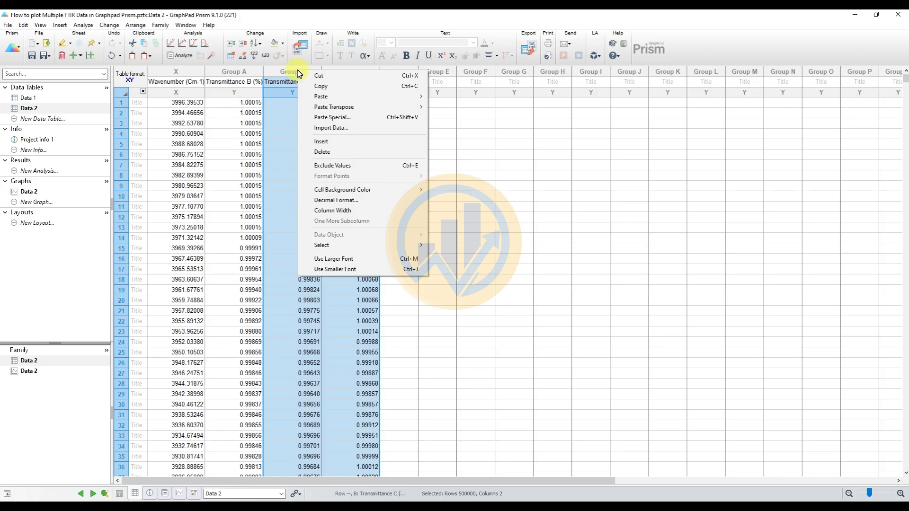
left_click(329, 152)
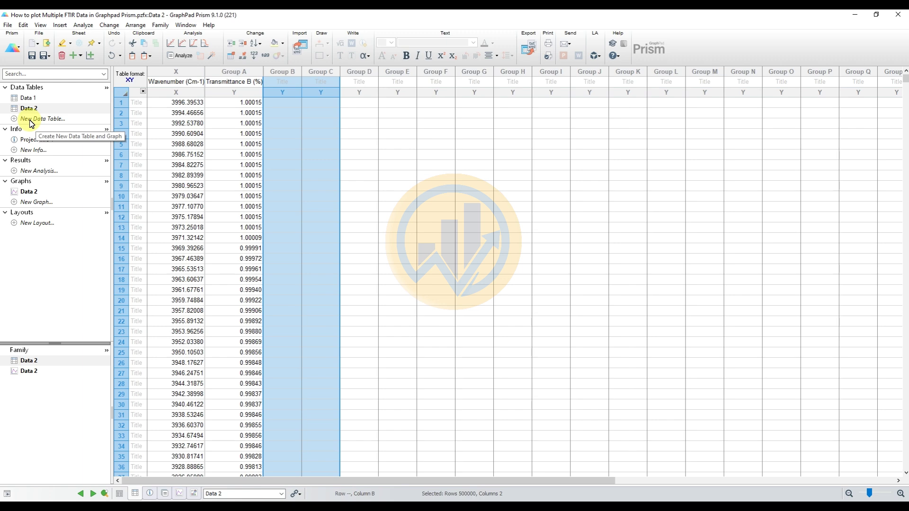
Create a new XY table Data 3 with single Y values and paste the FTIR data
left_click(31, 119)
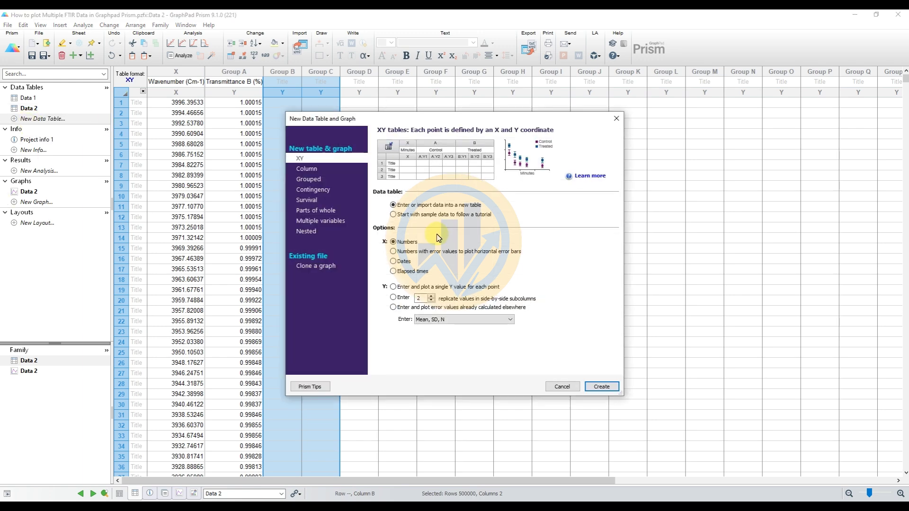
left_click(393, 287)
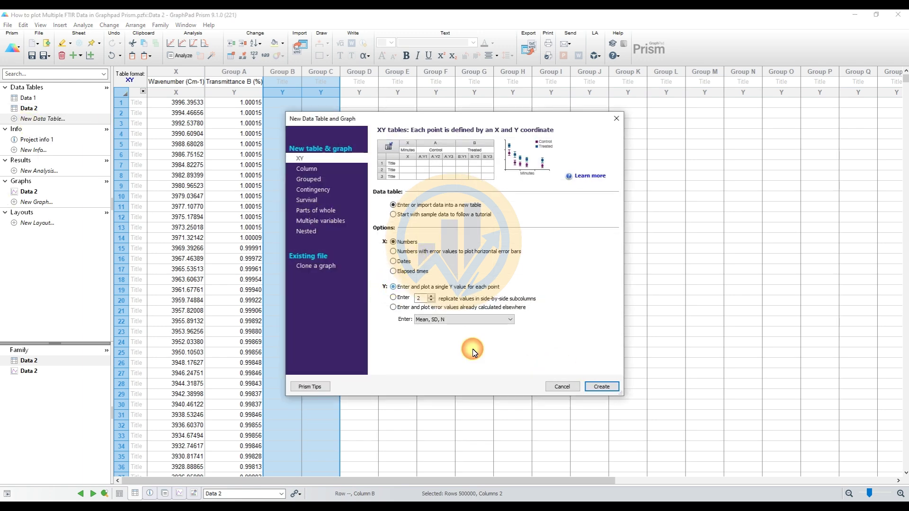
left_click(614, 388)
right_click(177, 81)
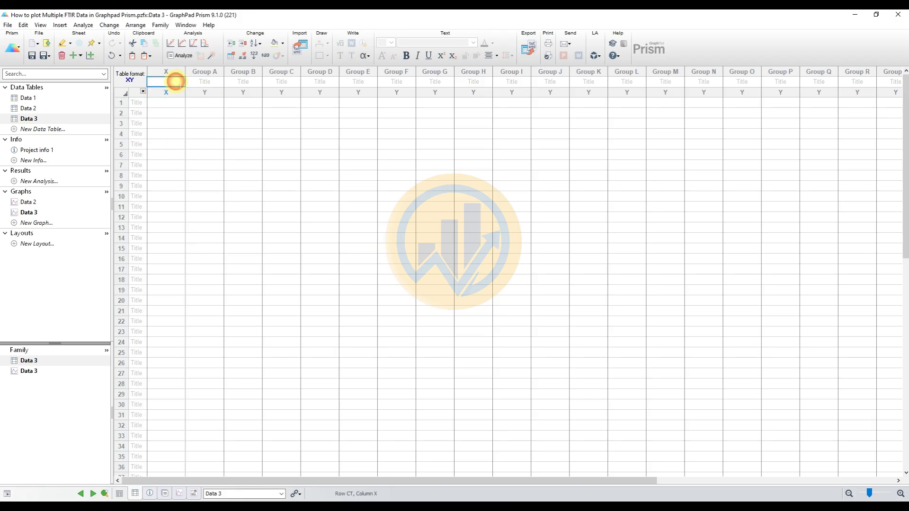
mouse_move(211, 109)
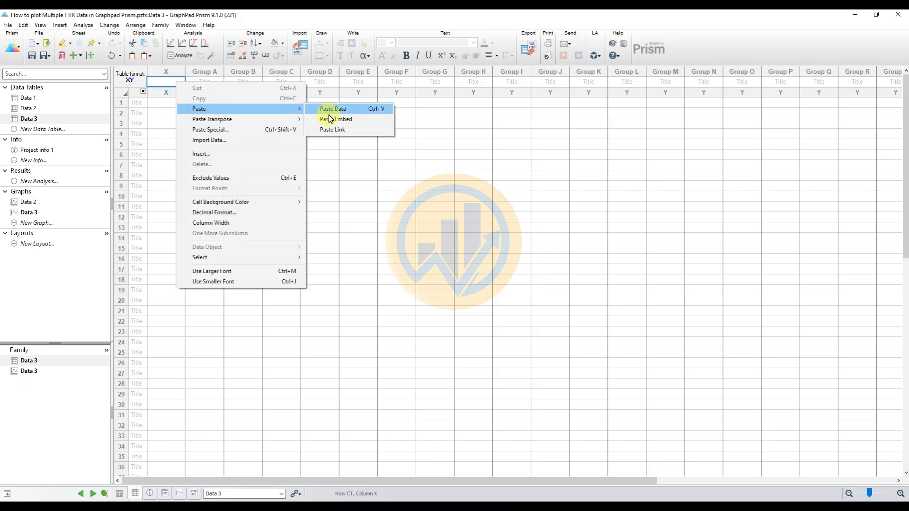
left_click(334, 109)
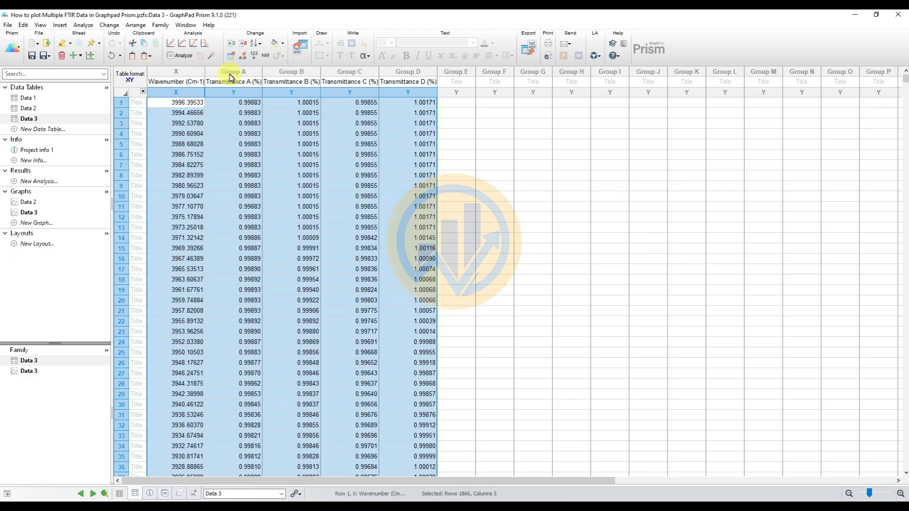
Delete the Transmittance A, B and D columns from Data 3, keeping Transmittance C
left_click_drag(233, 74, 291, 72)
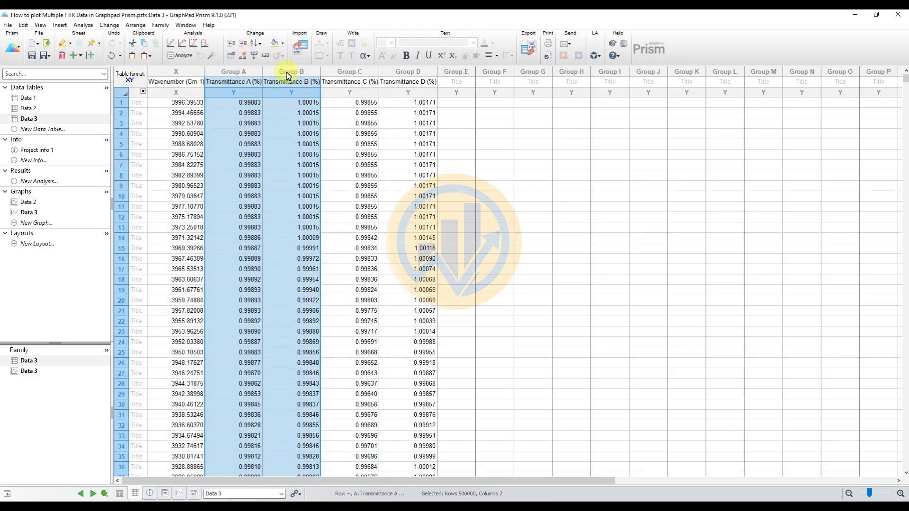
right_click(288, 73)
left_click(315, 155)
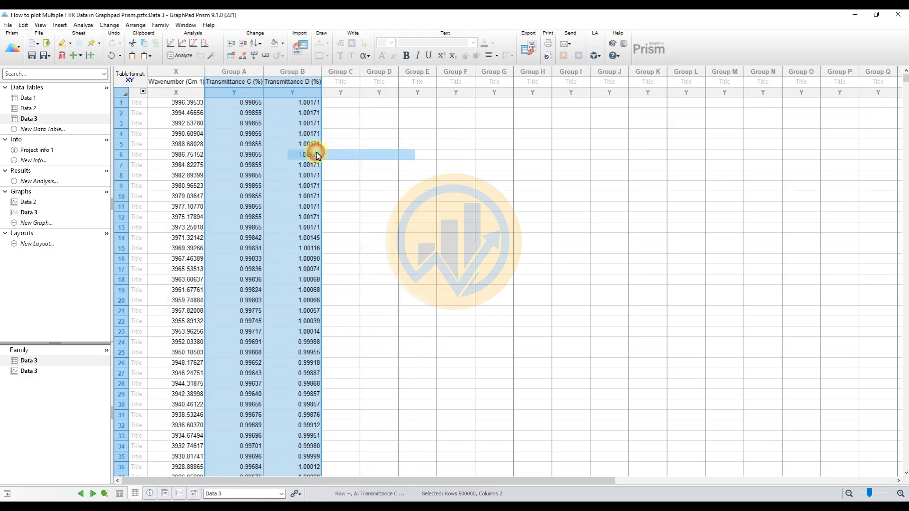
left_click(293, 72)
right_click(294, 72)
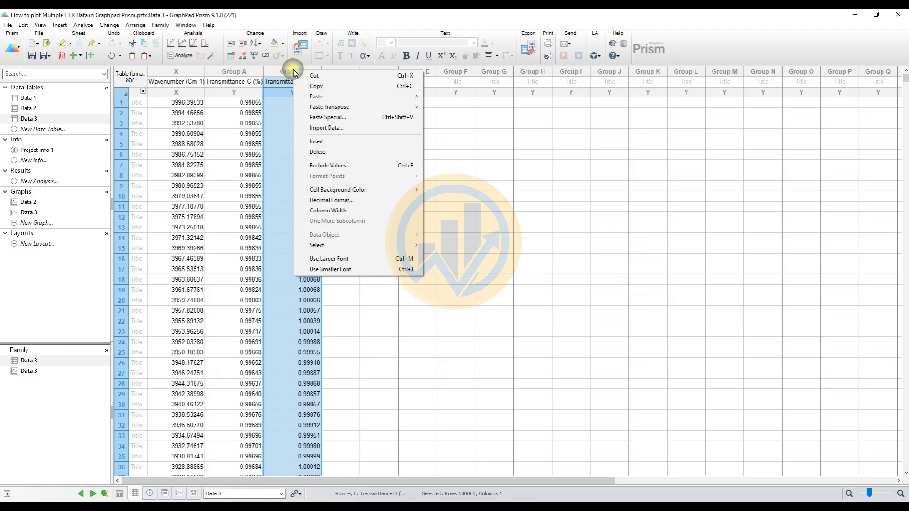
left_click(312, 154)
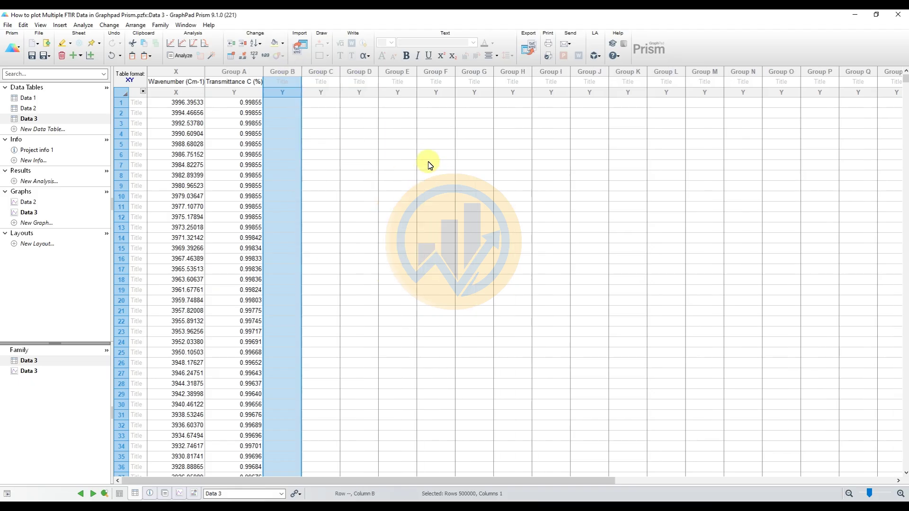
Create a new XY table Data 4 with single Y values and paste the FTIR data
left_click(34, 130)
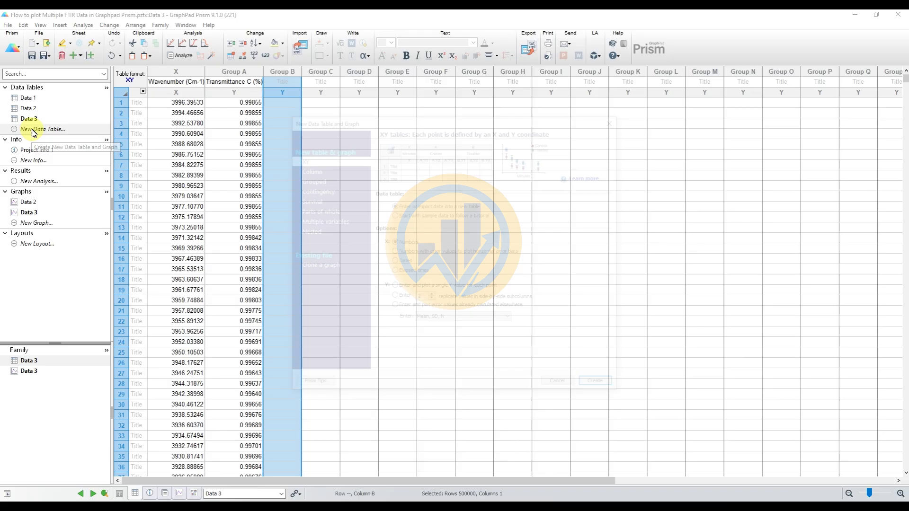
left_click(398, 290)
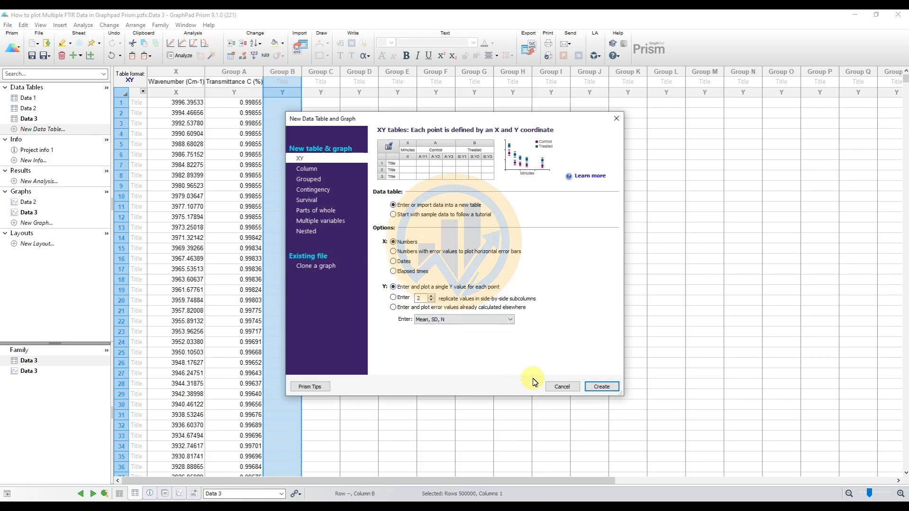
left_click(599, 386)
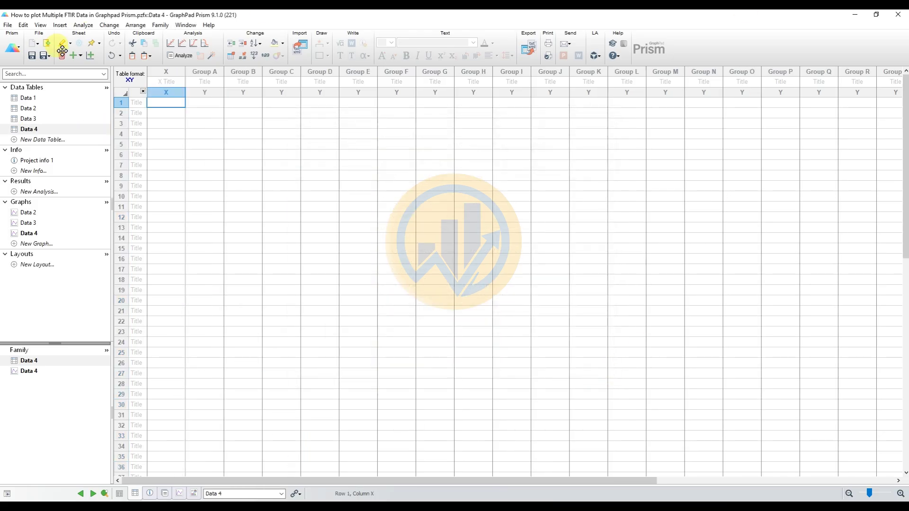
left_click(172, 82)
right_click(172, 83)
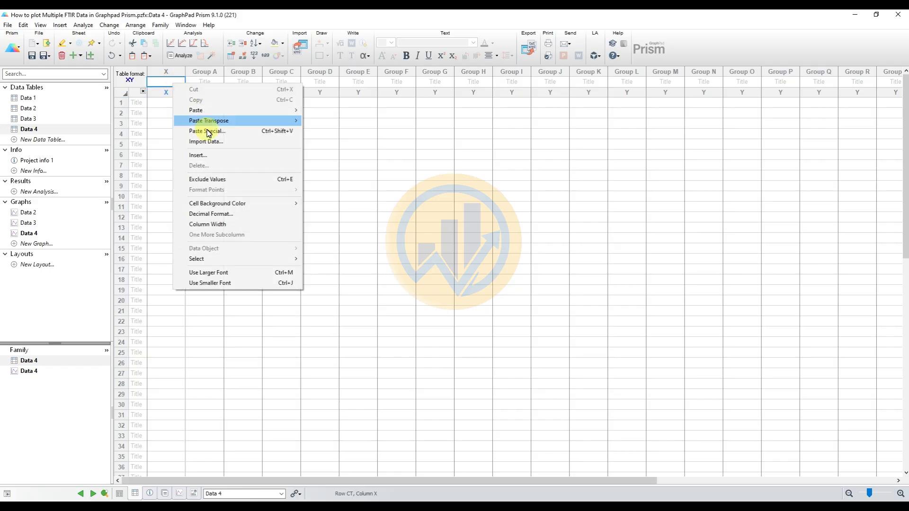
mouse_move(211, 109)
left_click(327, 110)
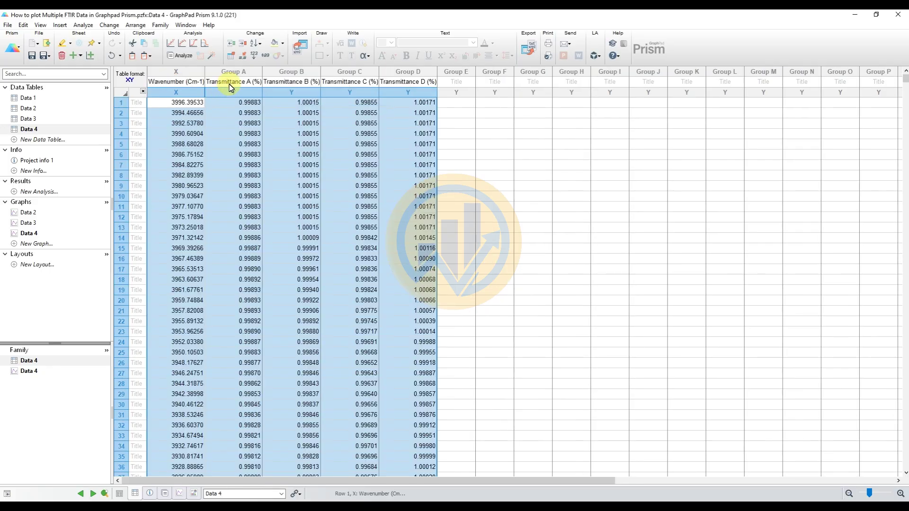
Delete the Transmittance A, B and C columns from Data 4 and widen the remaining column
left_click_drag(239, 73, 345, 70)
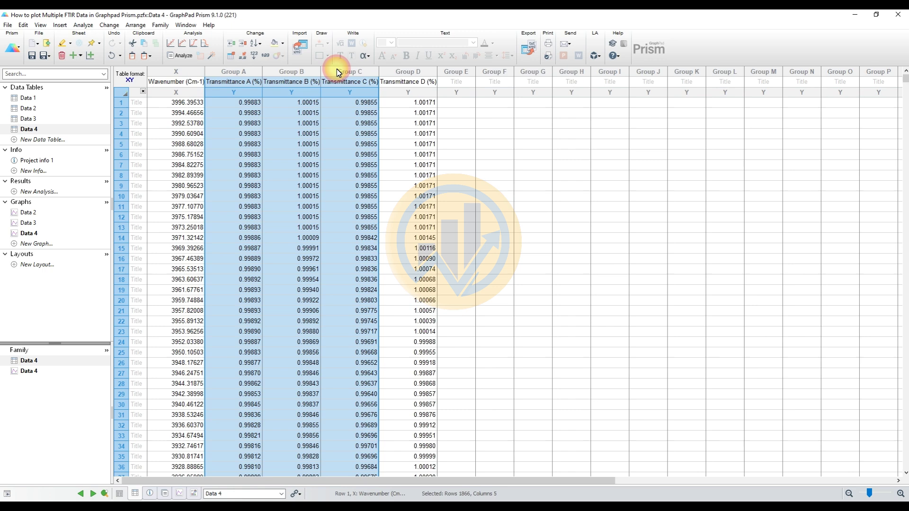
right_click(344, 71)
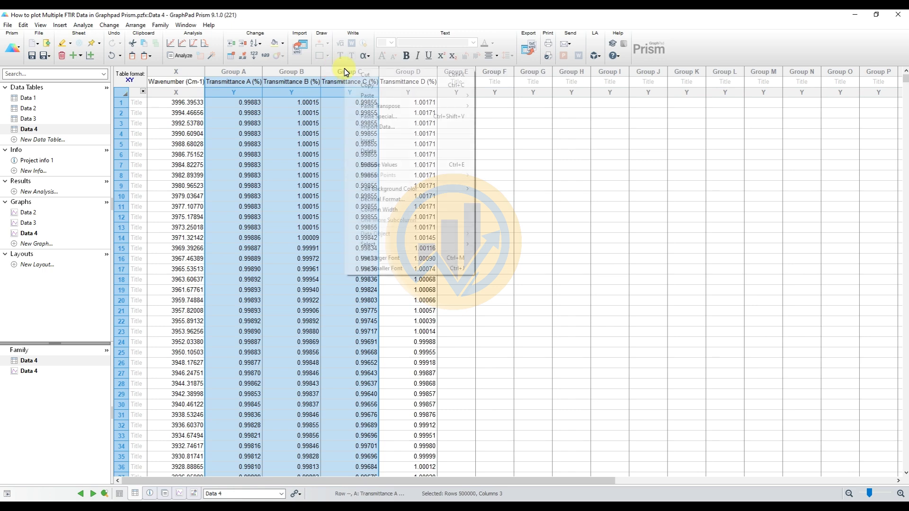
left_click(368, 150)
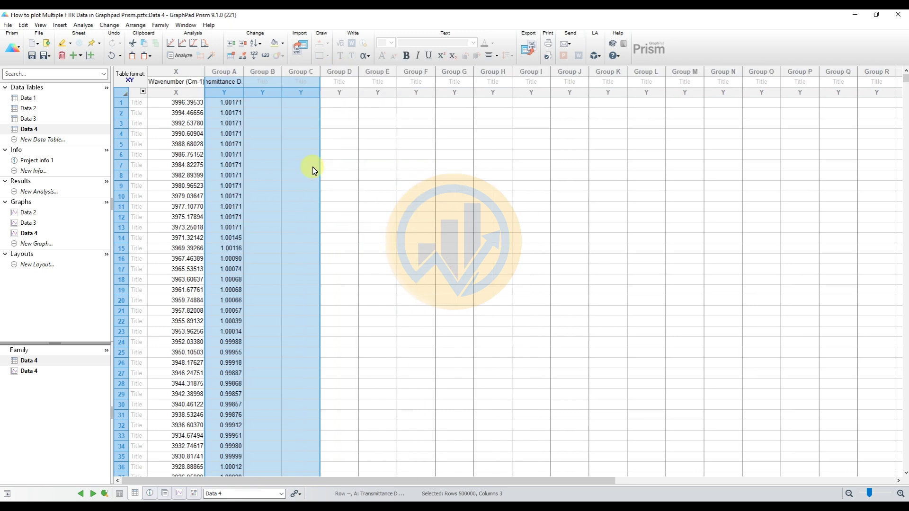
left_click_drag(245, 79, 267, 73)
left_click(270, 136)
Delete the Transmittance B, C and D columns from the Data 1 table
left_click(33, 99)
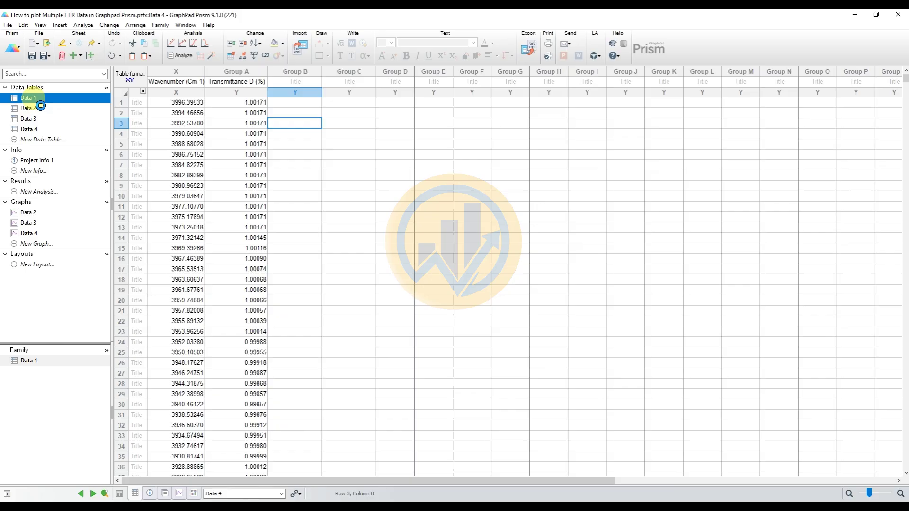
left_click(294, 72)
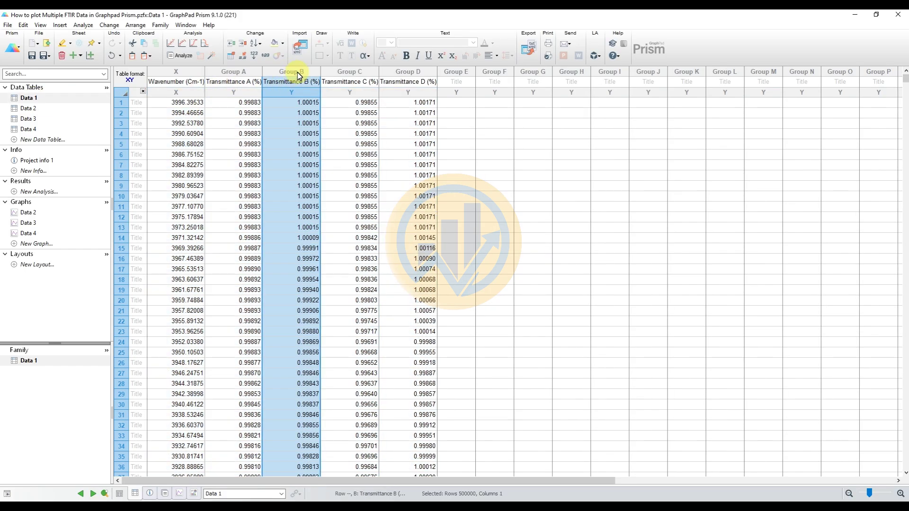
left_click_drag(303, 71, 399, 71)
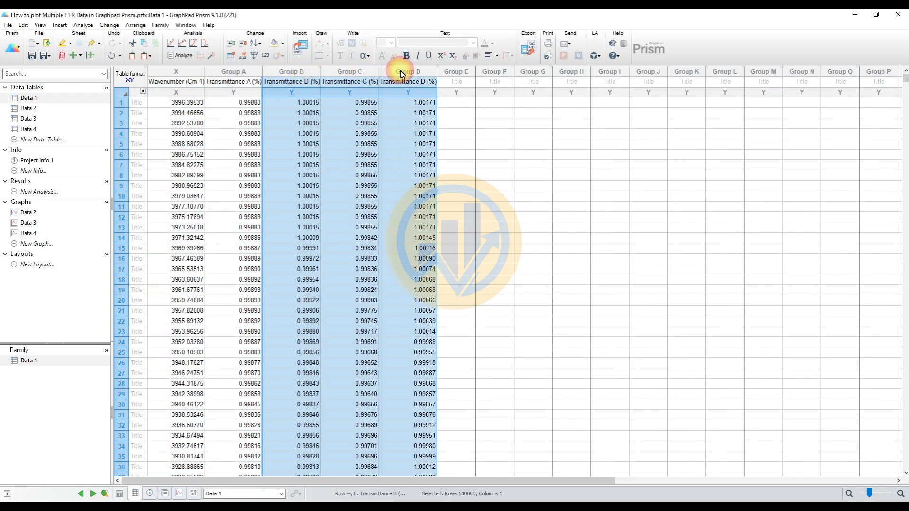
right_click(399, 71)
left_click(421, 152)
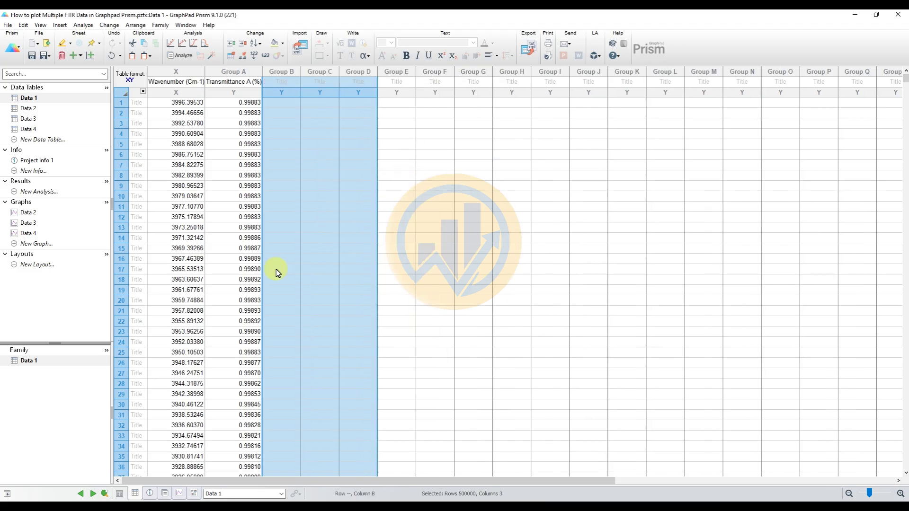
left_click(291, 148)
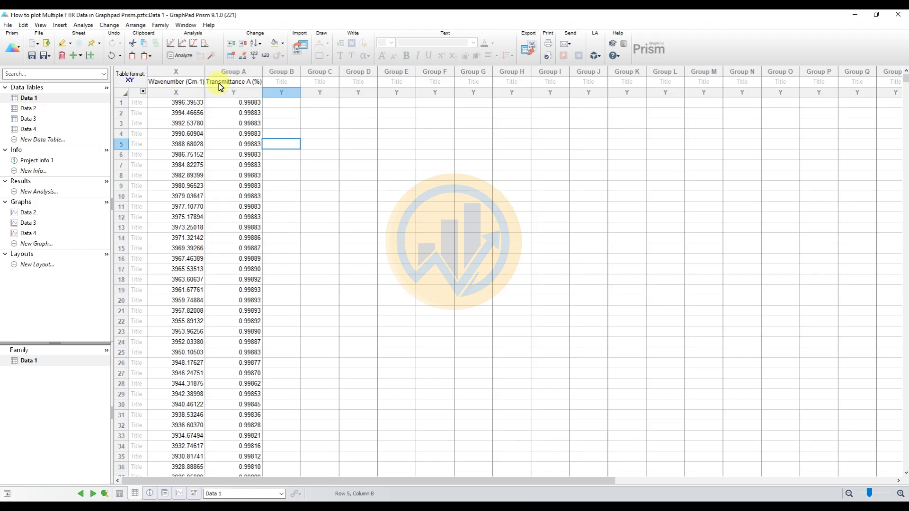
Review the Data 2, Data 3 and Data 4 tables, then return to Data 1
left_click(28, 108)
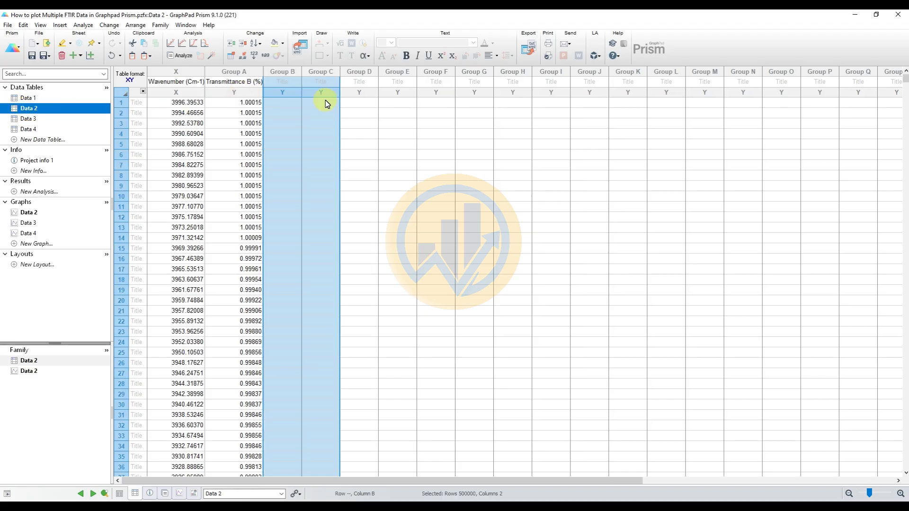
left_click(28, 119)
left_click(29, 128)
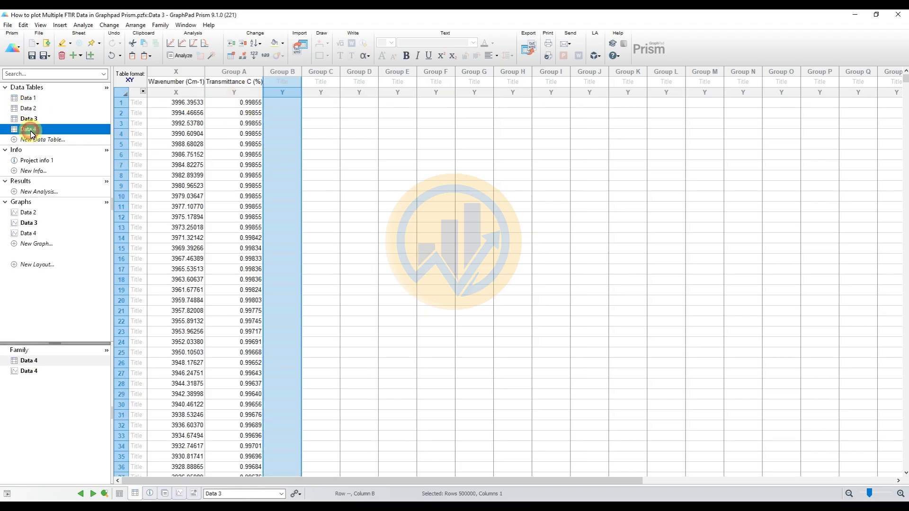
left_click(28, 98)
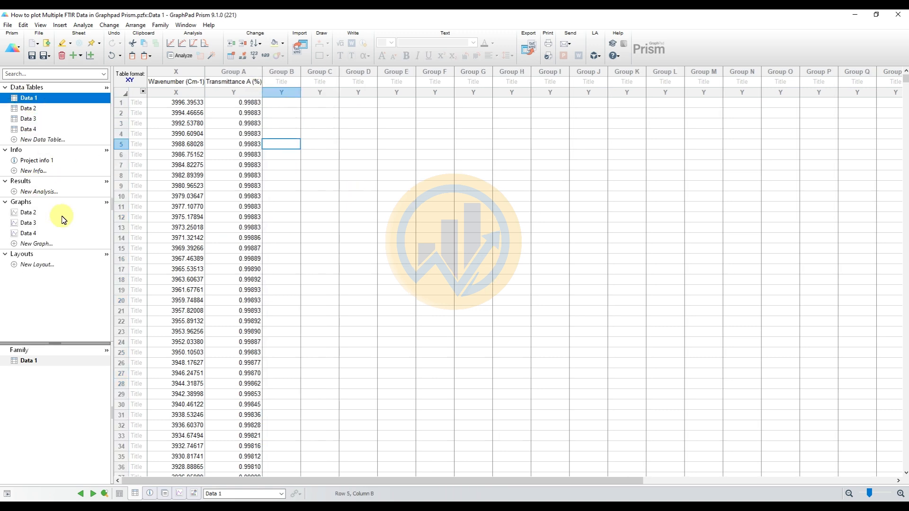
Create a new XY connecting-line-only graph from the Data 1 table
left_click(21, 202)
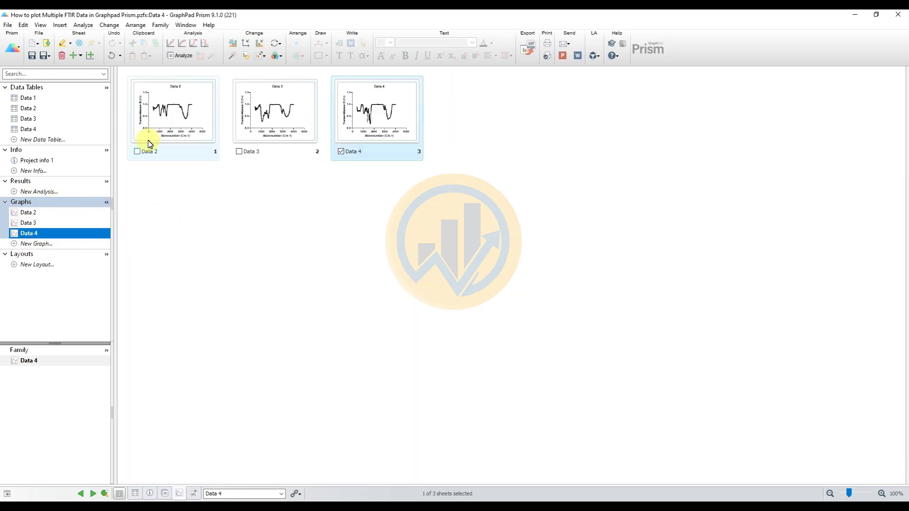
left_click(36, 246)
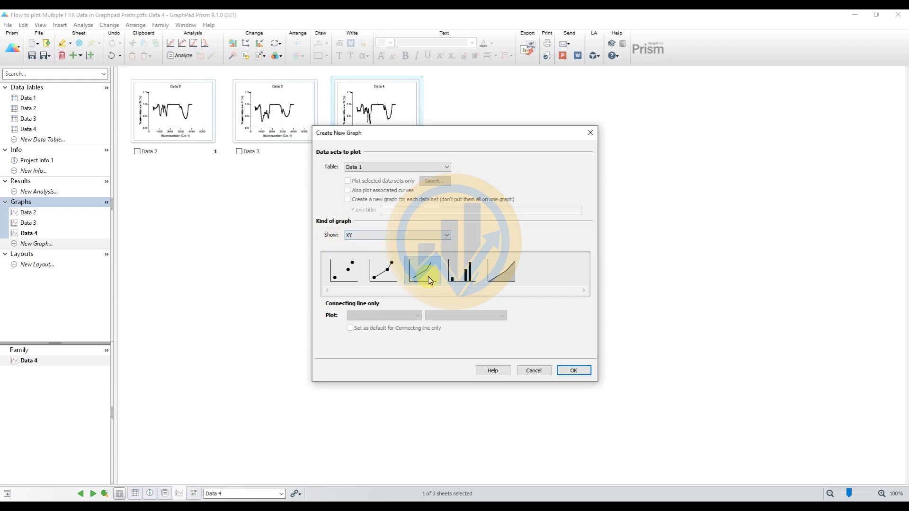
left_click(574, 371)
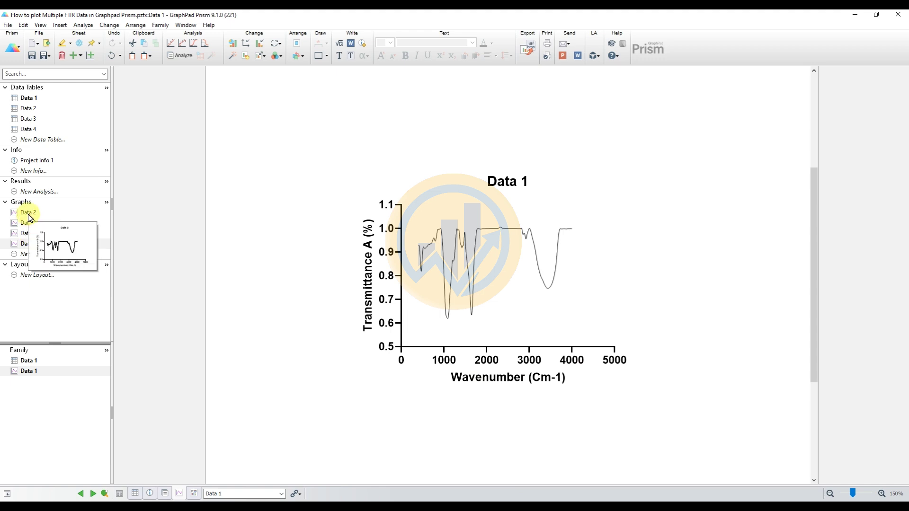
Set the Data 1 graph's X axis direction to Reverse
mouse_move(29, 237)
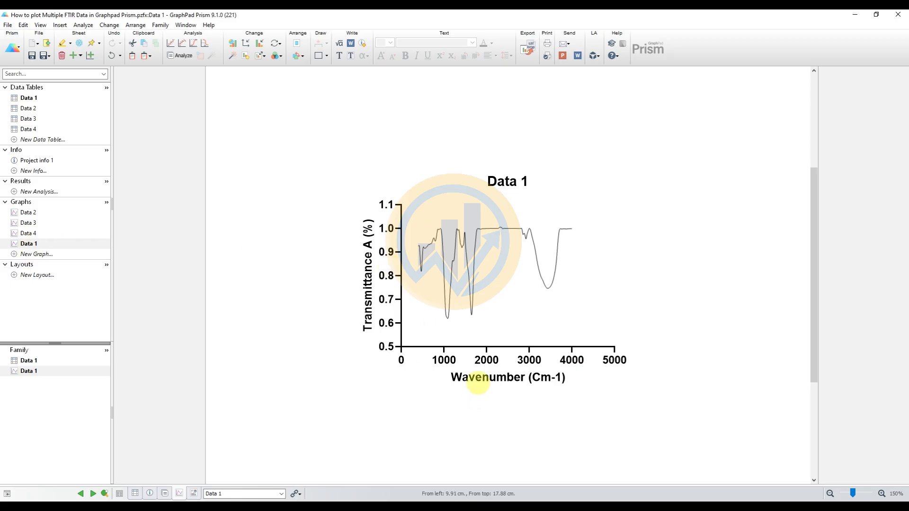
double_click(486, 360)
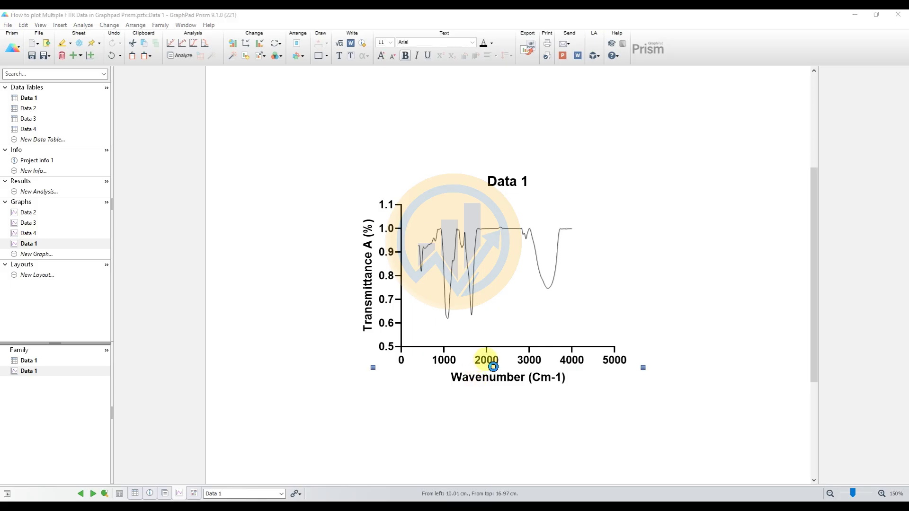
left_click_drag(509, 130, 272, 90)
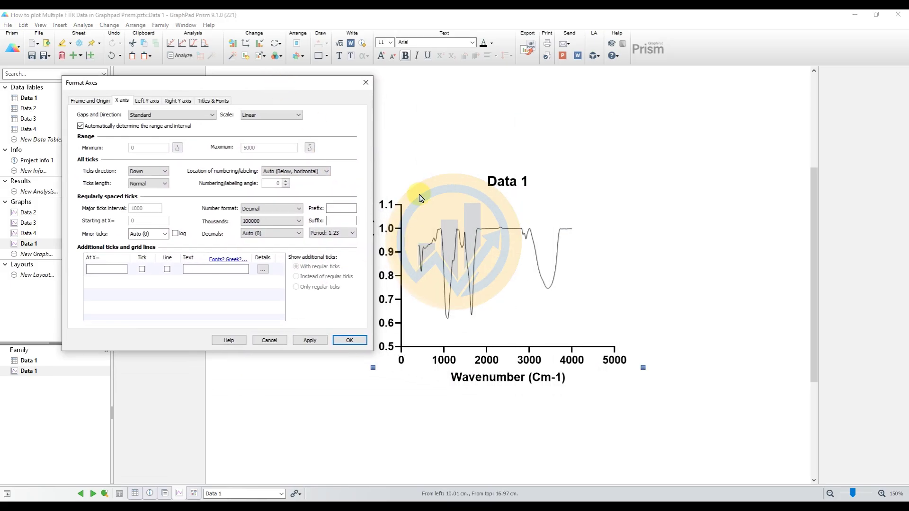
left_click(150, 115)
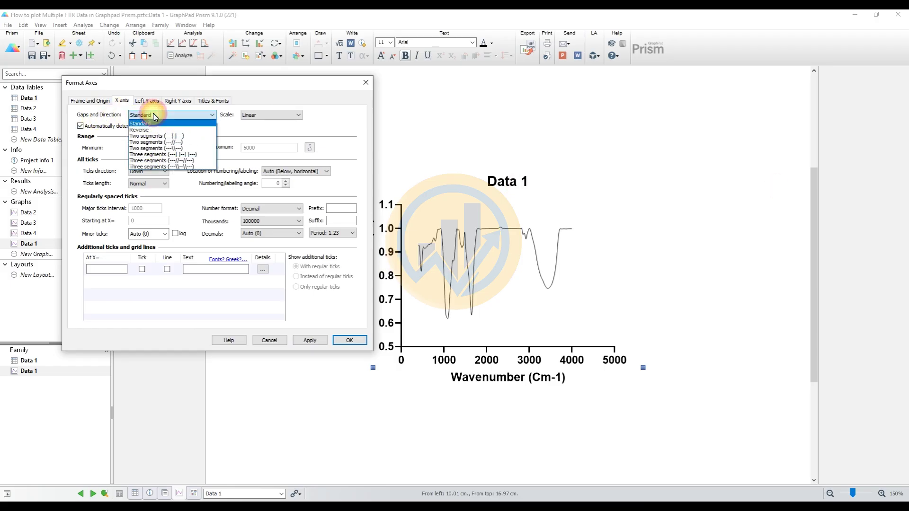
left_click(149, 130)
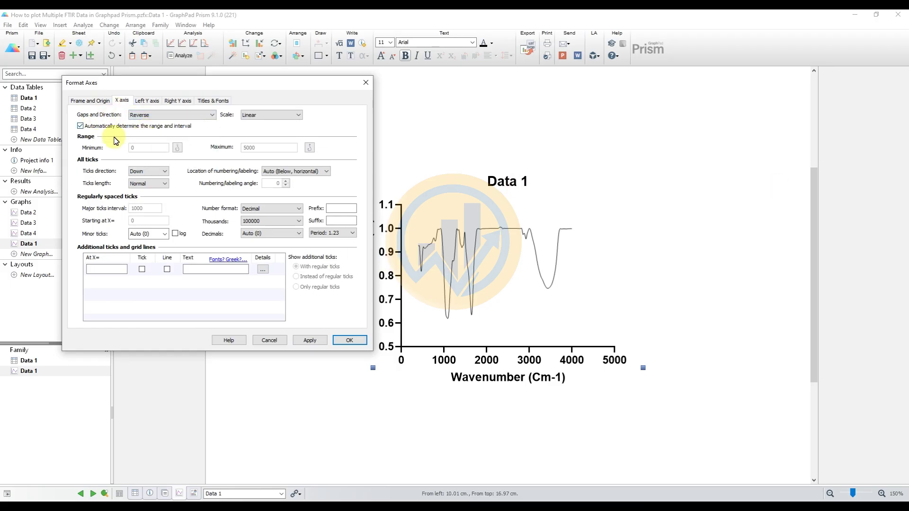
Set the X axis range to 350–4000, labels below vertical, major ticks every 500, and apply
left_click(79, 126)
left_click_drag(142, 147, 120, 151)
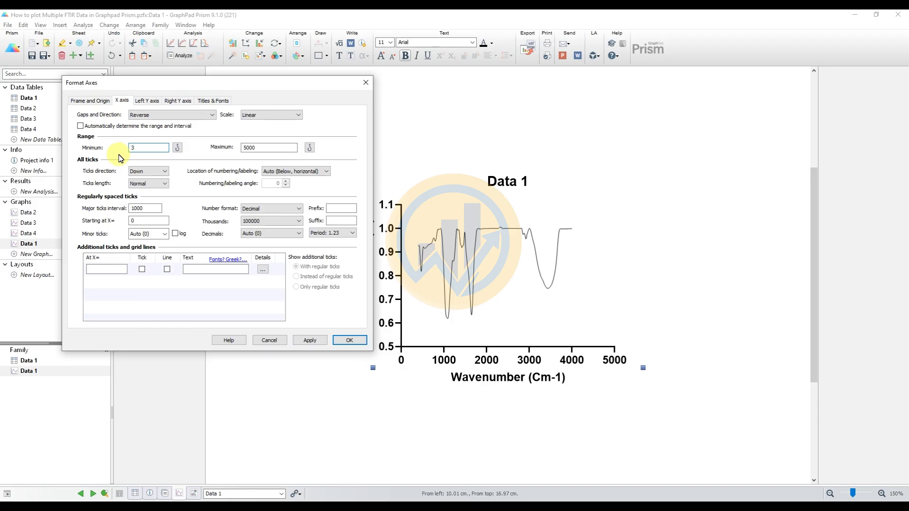
type("350")
left_click_drag(258, 147, 229, 156)
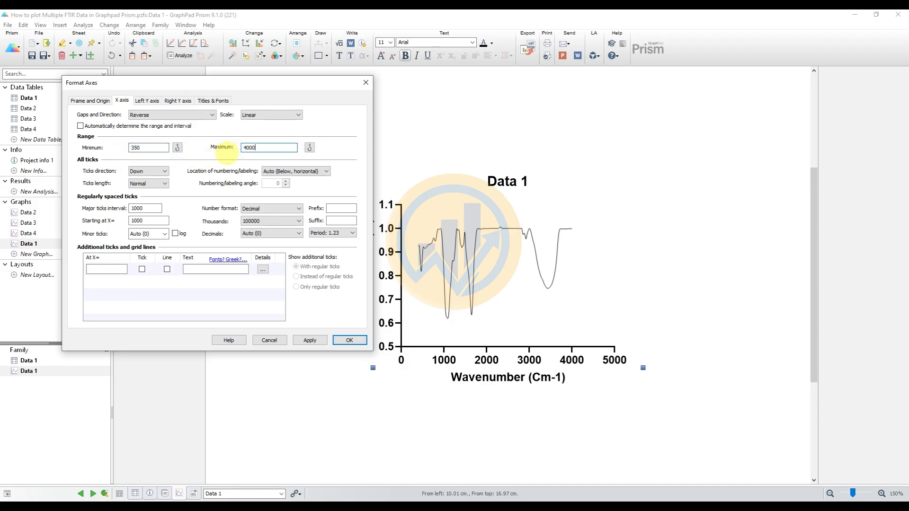
left_click(282, 172)
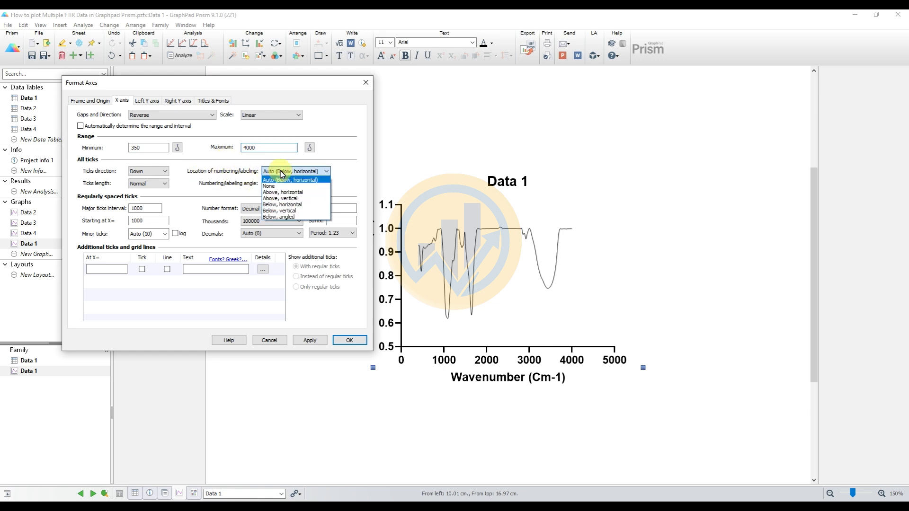
left_click(283, 212)
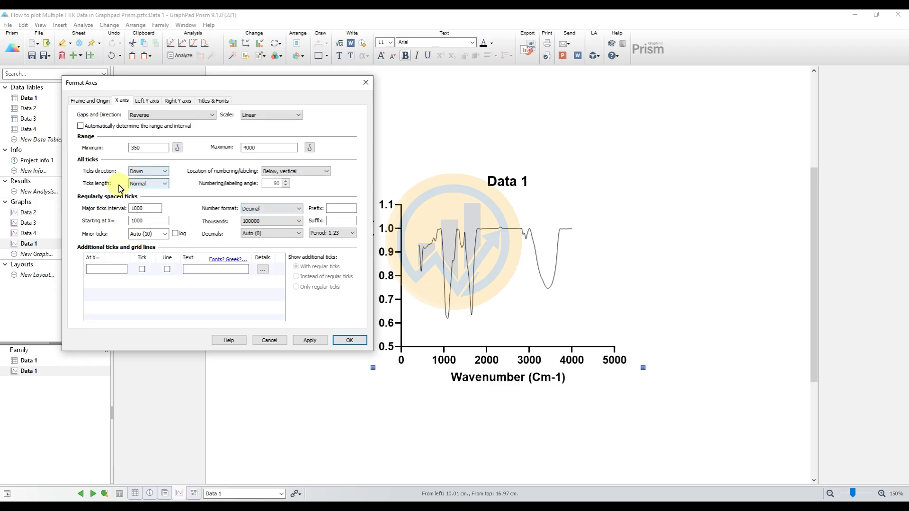
left_click_drag(153, 208, 116, 209)
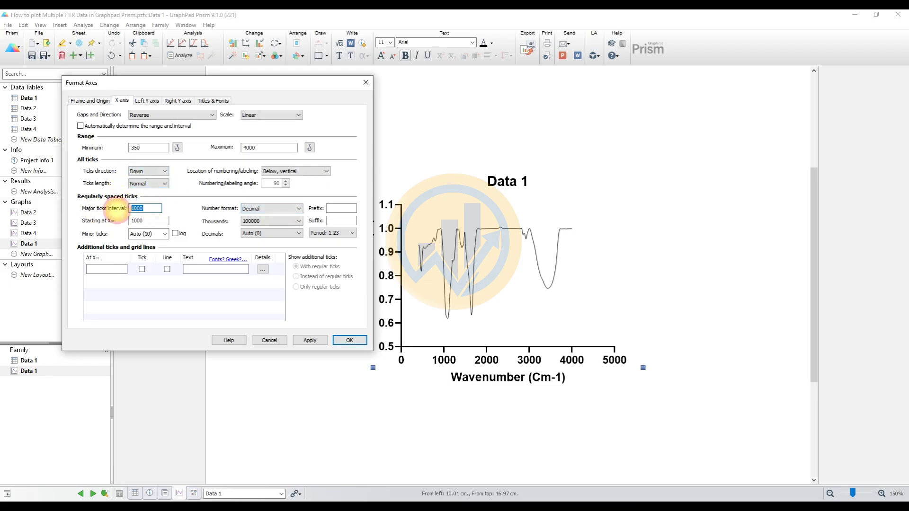
type("500")
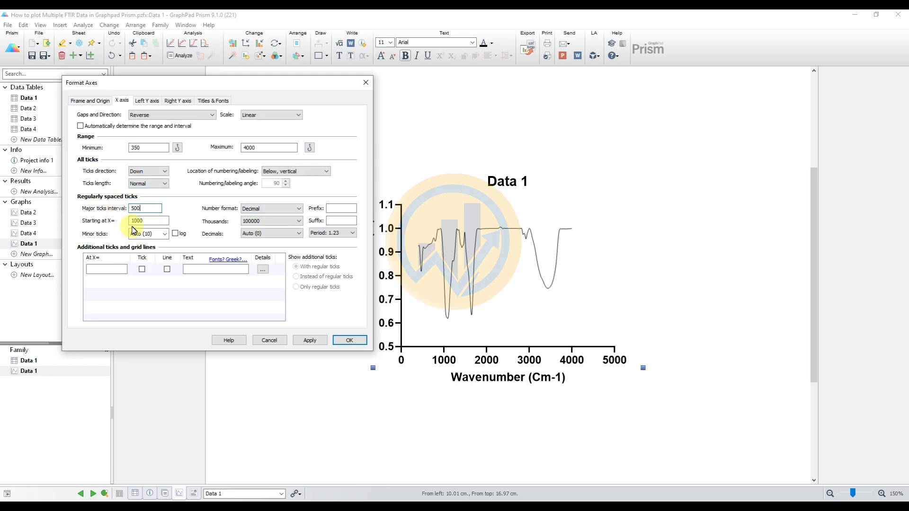
left_click(312, 340)
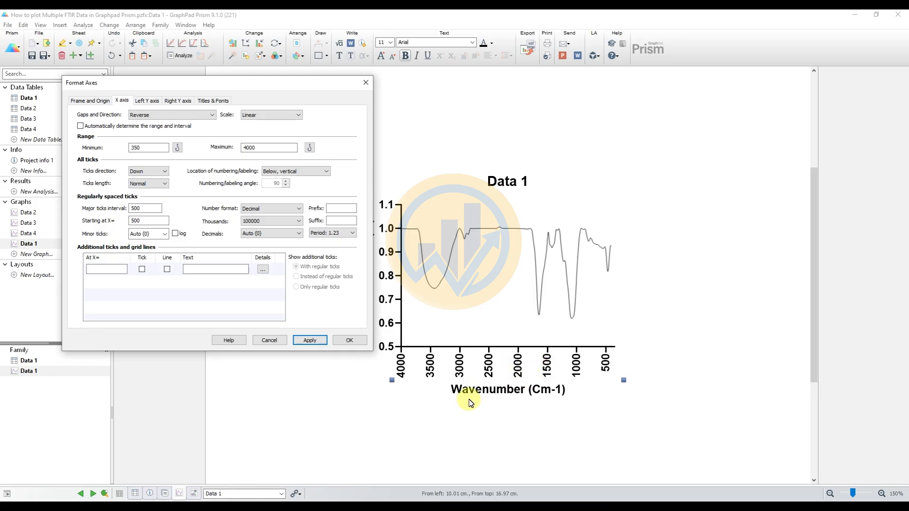
left_click(81, 102)
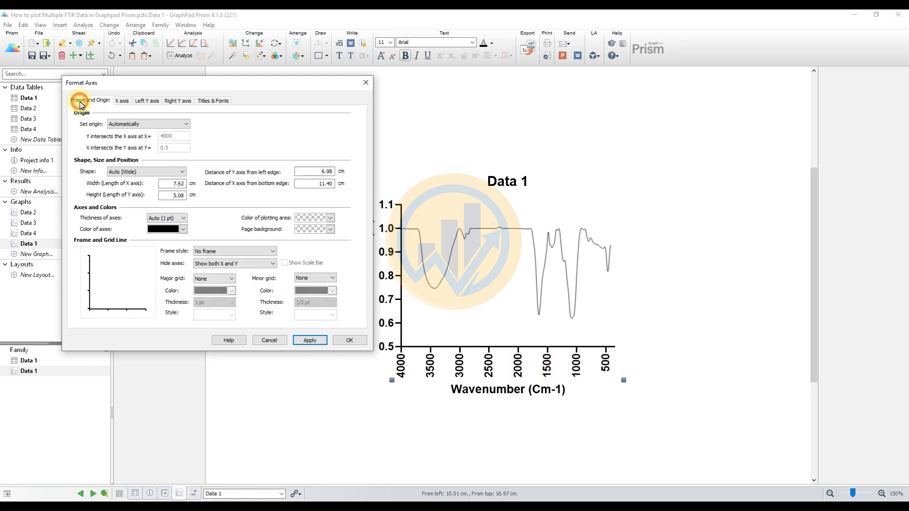
Set Hide axes to 'Hide Y, Show X', apply it, and close Format Axes
left_click(212, 266)
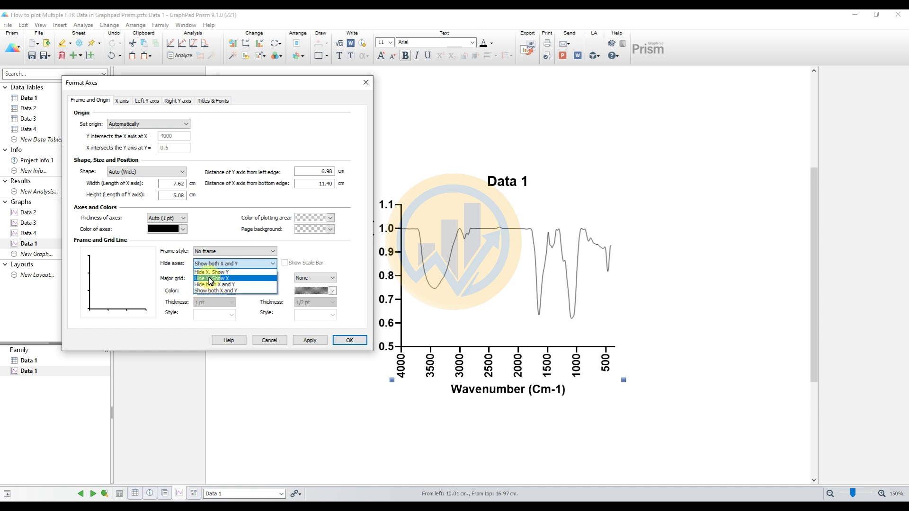
left_click(210, 281)
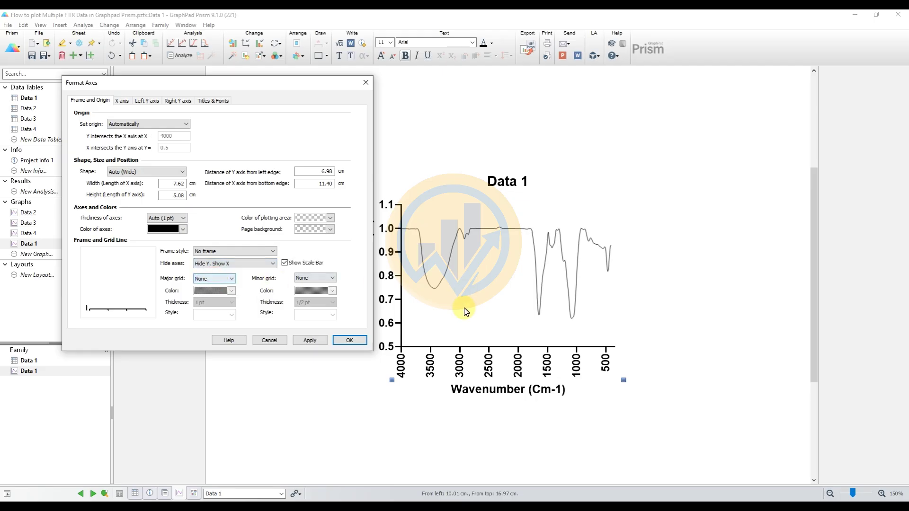
left_click(311, 343)
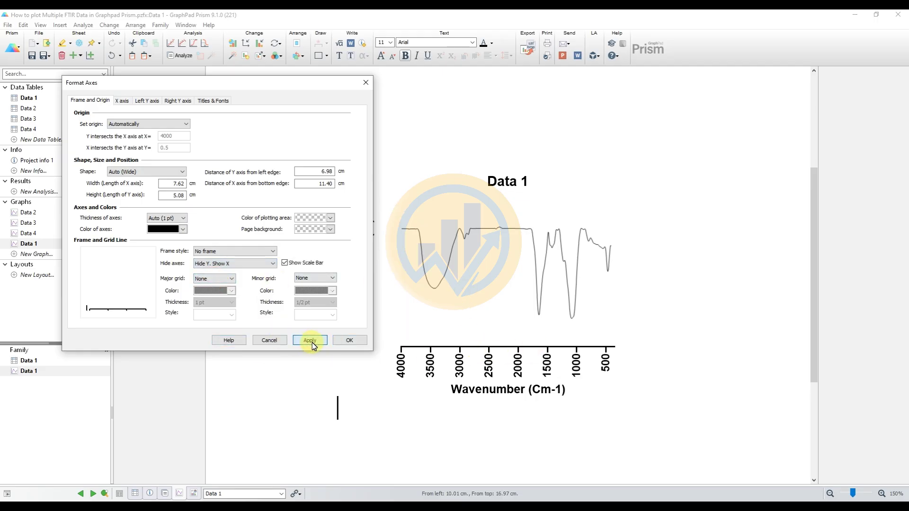
left_click(348, 341)
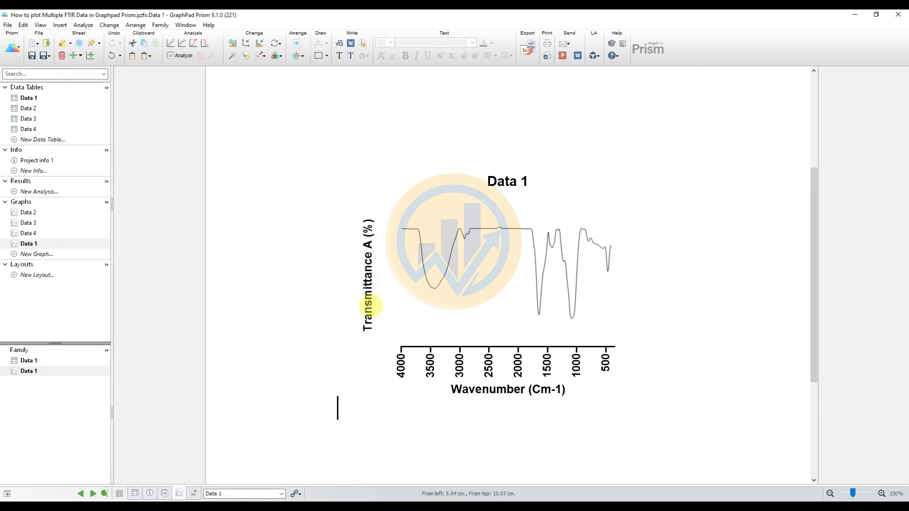
Remove the Y-axis title and the Data 1 graph title
double_click(365, 298)
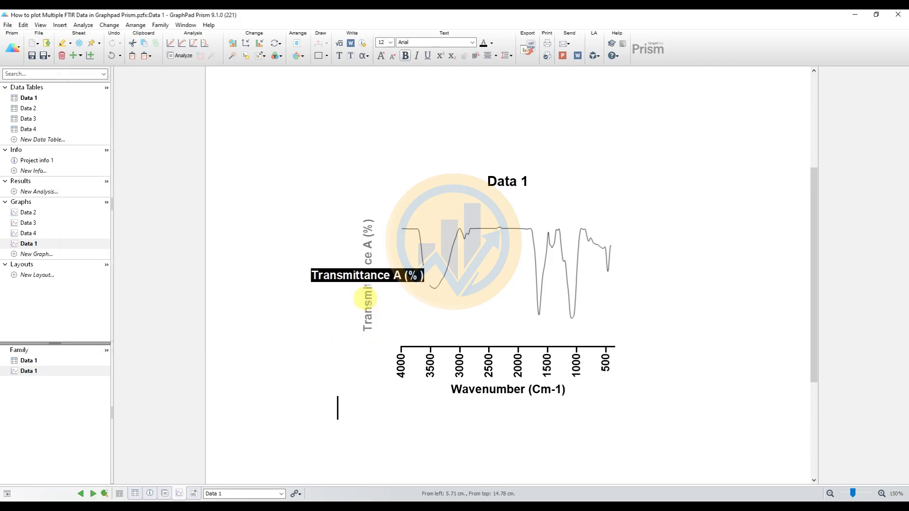
left_click(363, 302)
left_click(336, 413)
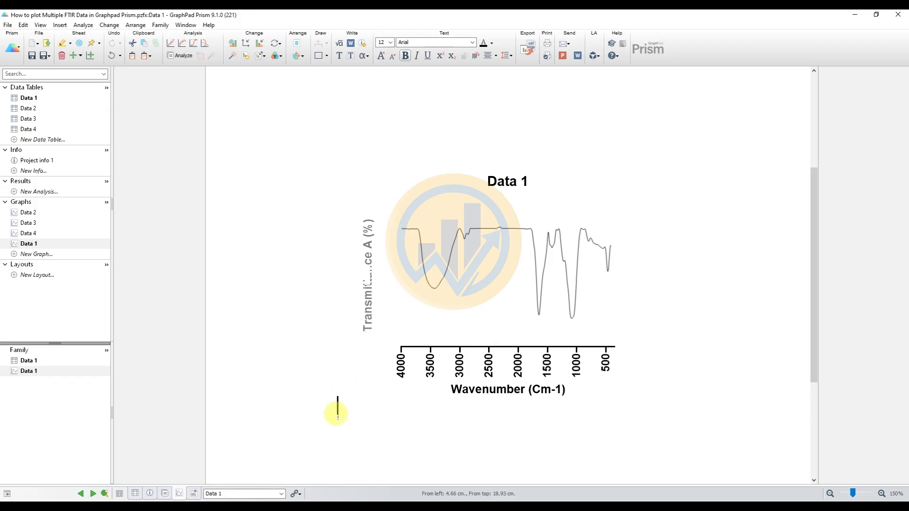
double_click(497, 182)
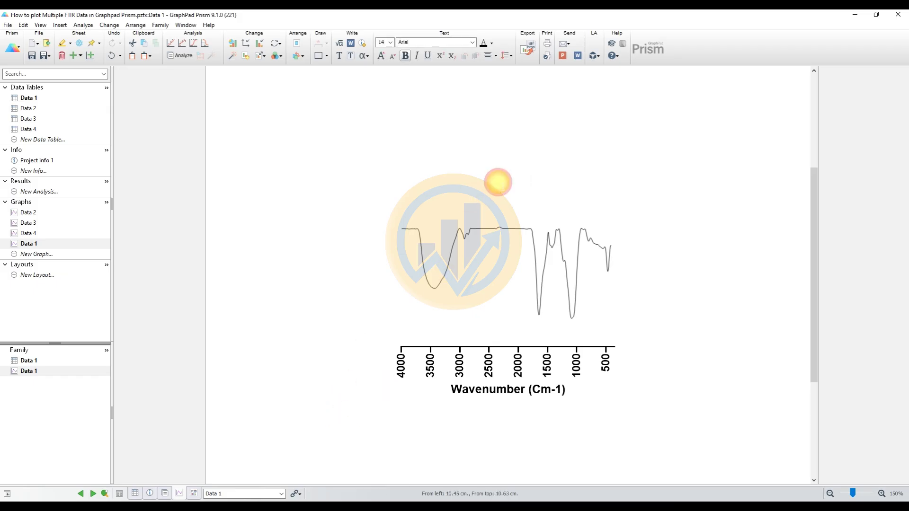
double_click(518, 366)
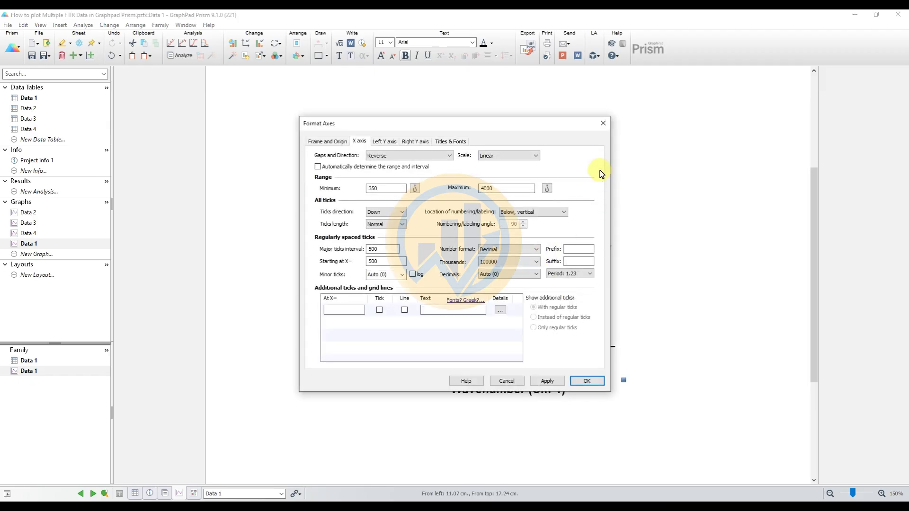
left_click(601, 122)
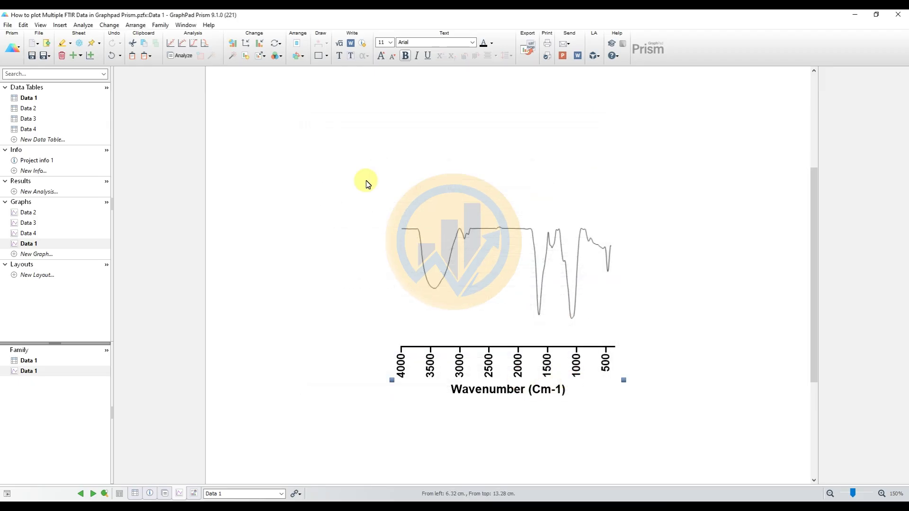
Set the X-axis numbers and the Wavenumber (Cm-1) title to Times New Roman
left_click(472, 42)
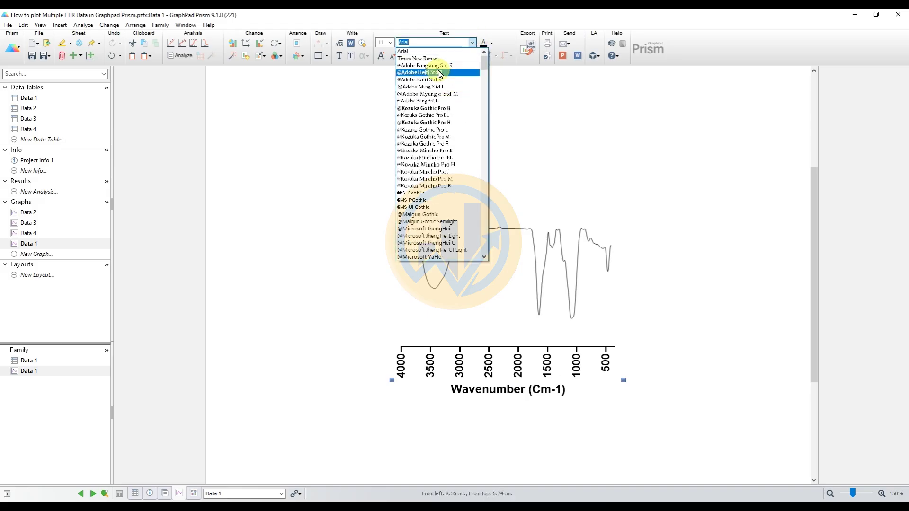
left_click(426, 58)
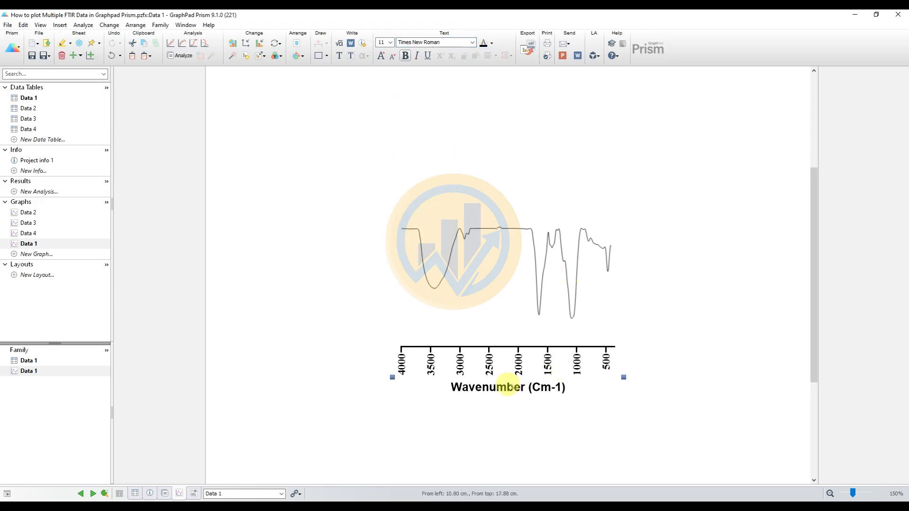
left_click(509, 391)
left_click(497, 385)
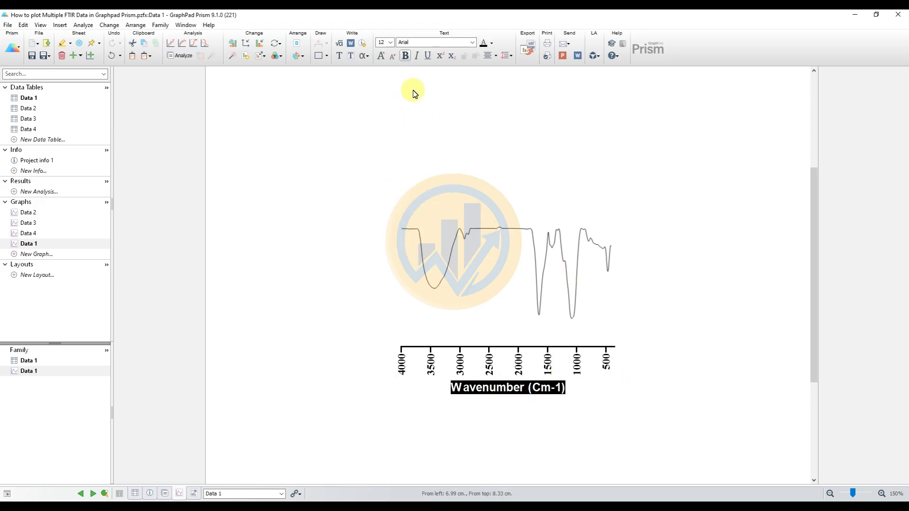
left_click(472, 43)
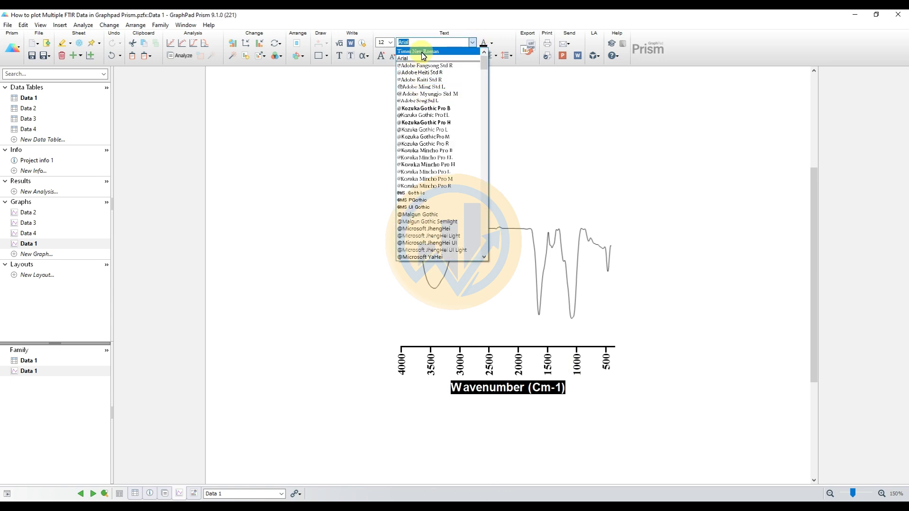
left_click(420, 51)
left_click(664, 284)
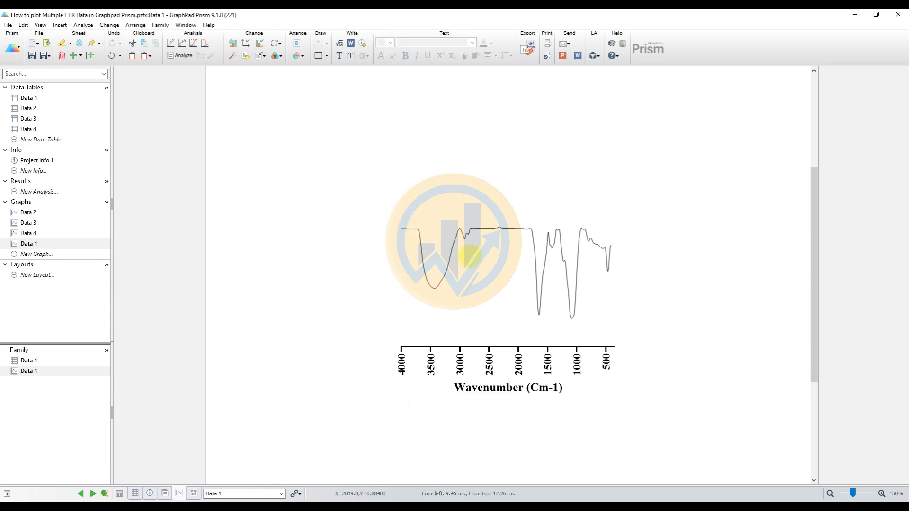
Draw the Data 1 spectrum in red and show its Transmittance A (%) legend
double_click(539, 247)
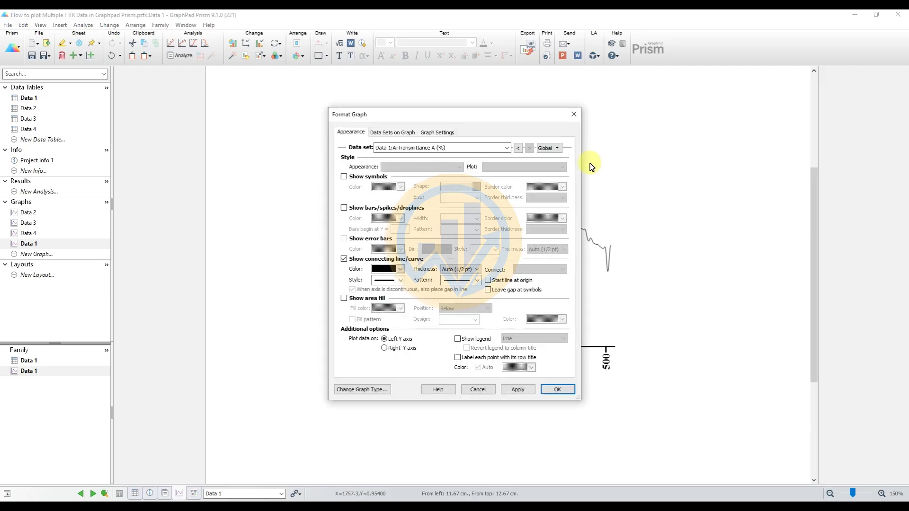
left_click_drag(493, 107, 314, 82)
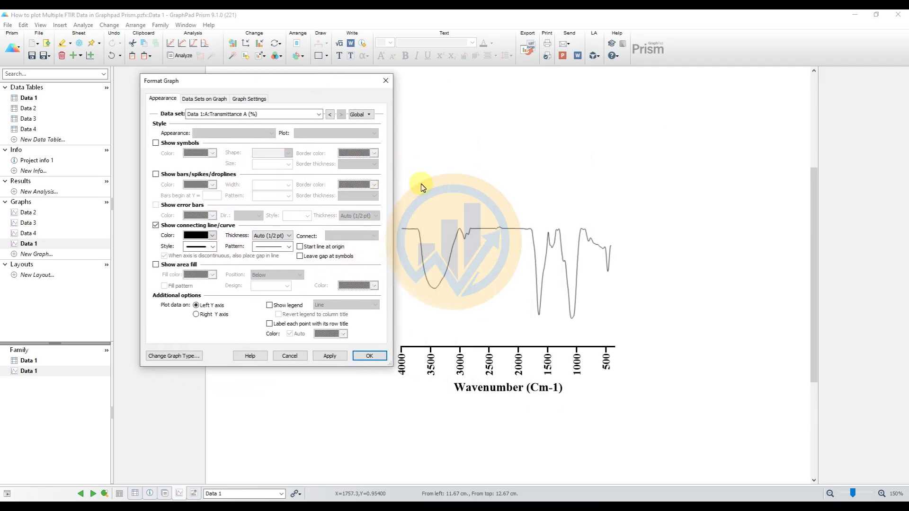
left_click(270, 305)
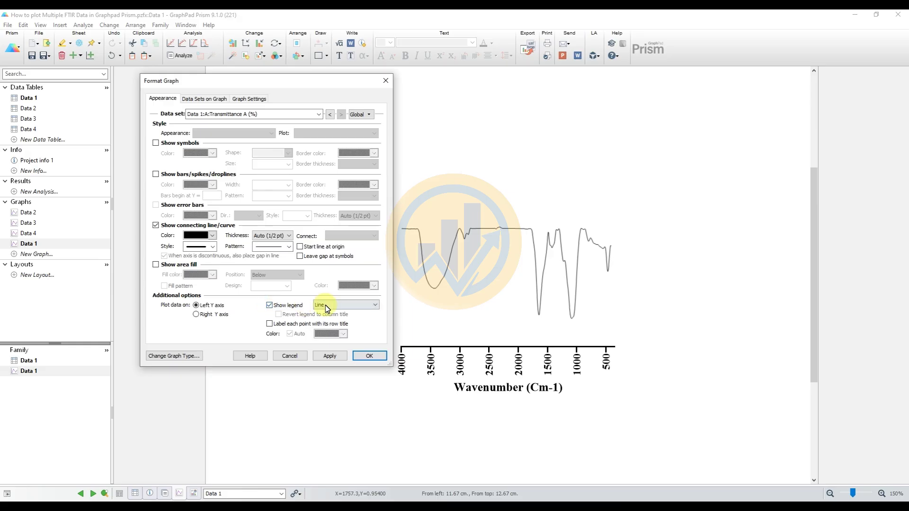
left_click(195, 236)
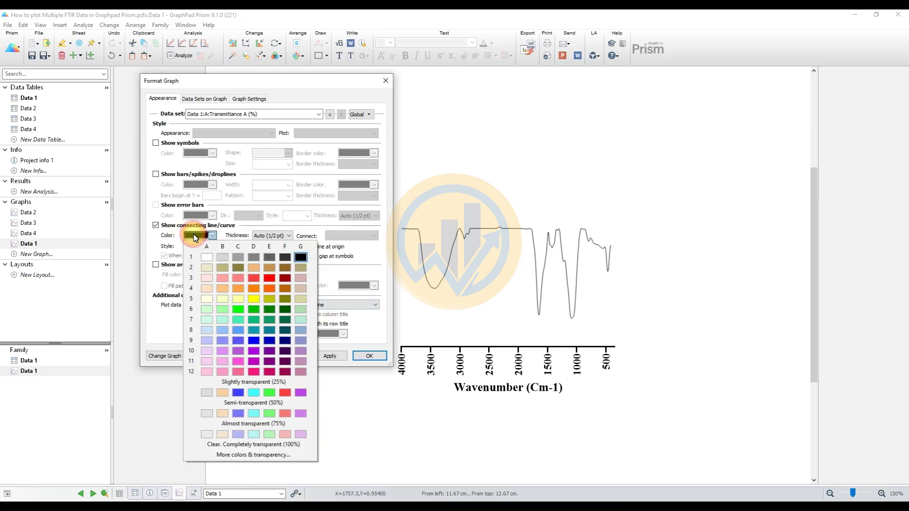
left_click(273, 281)
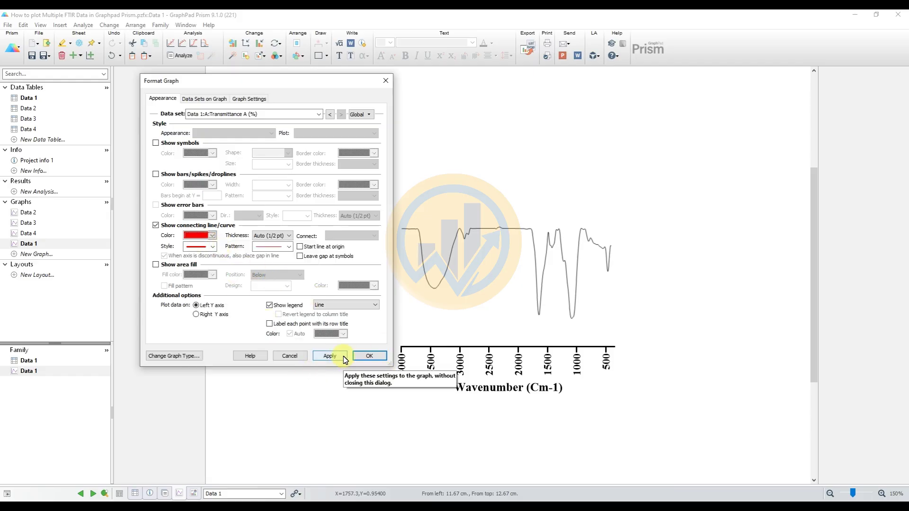
left_click(330, 355)
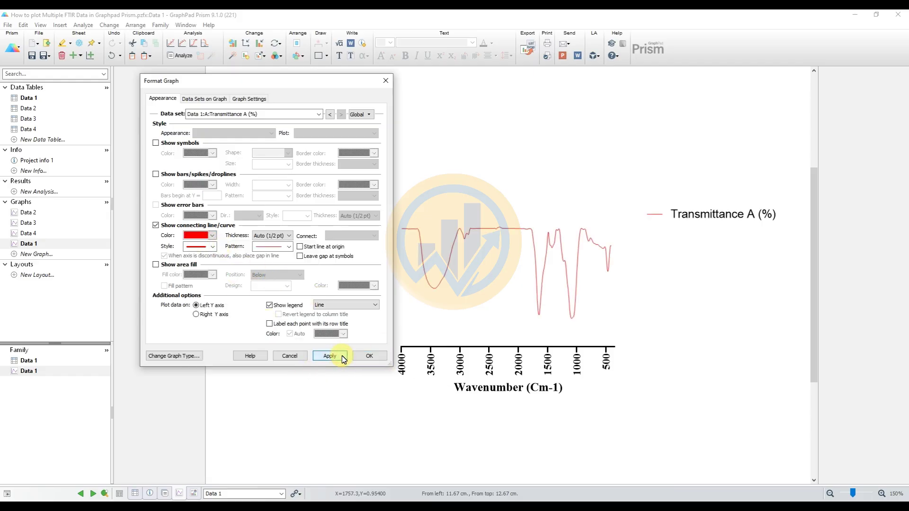
left_click(369, 356)
left_click(714, 213)
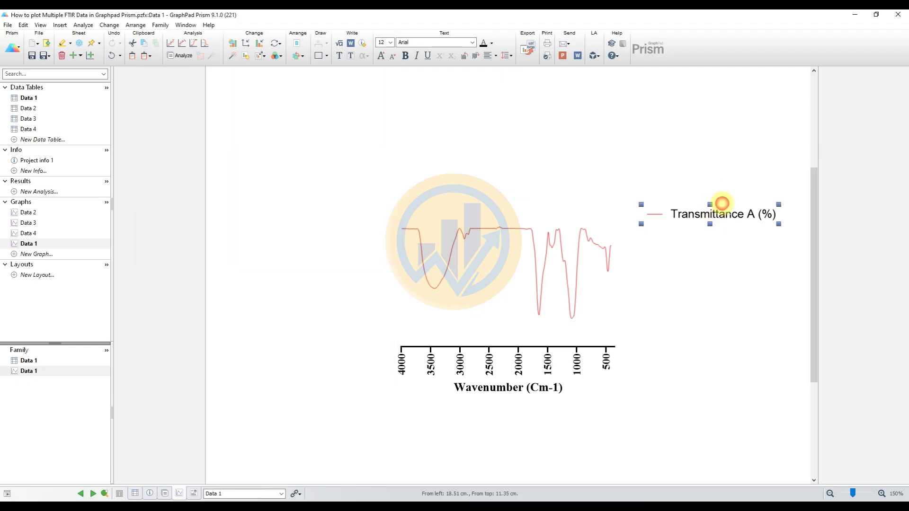
Move the Transmittance A (%) legend next to the red spectrum and set it in Times New Roman
left_click_drag(722, 203, 697, 235)
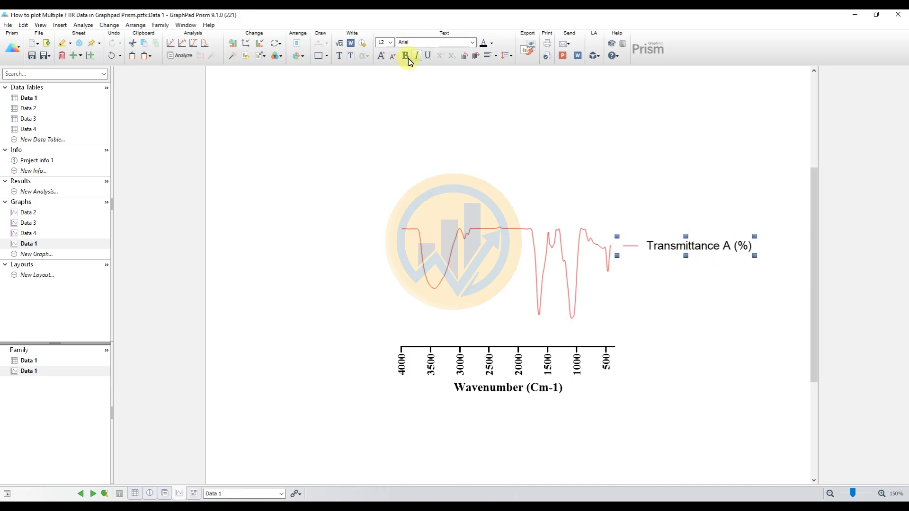
left_click(472, 42)
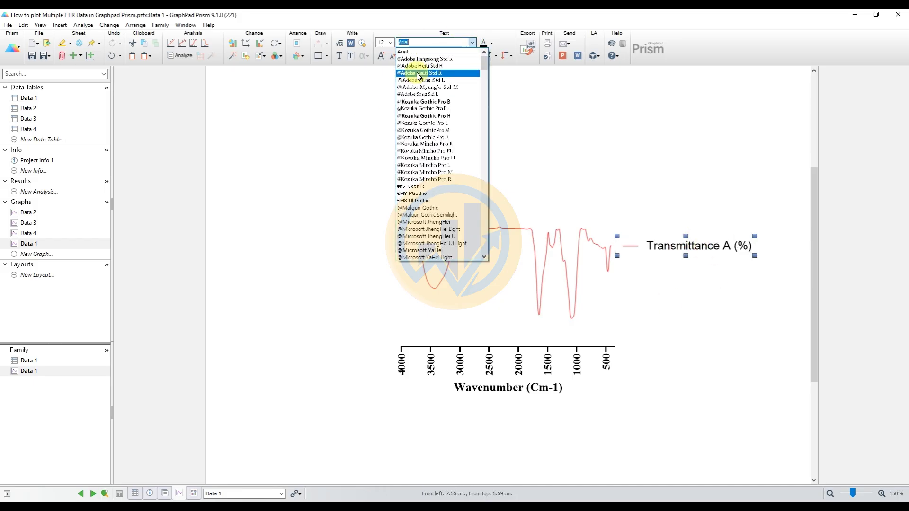
type("Times New Roman")
key("Return")
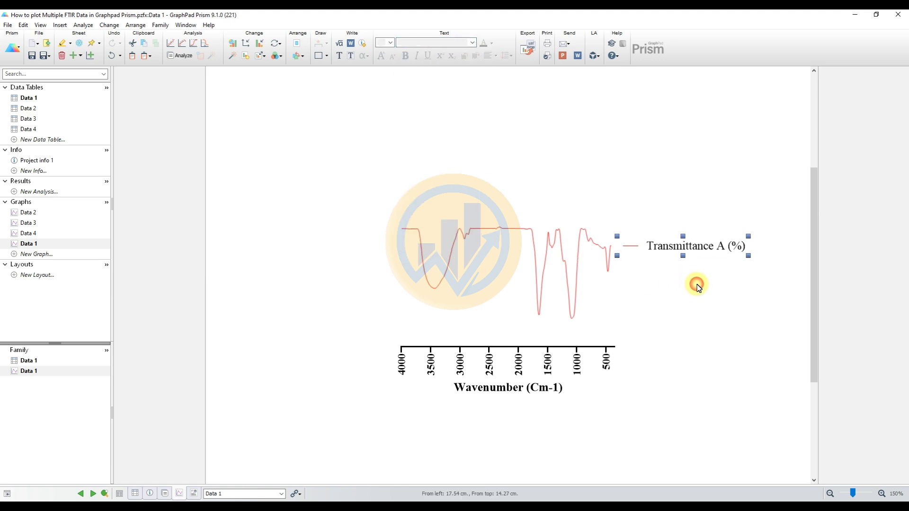
left_click(697, 286)
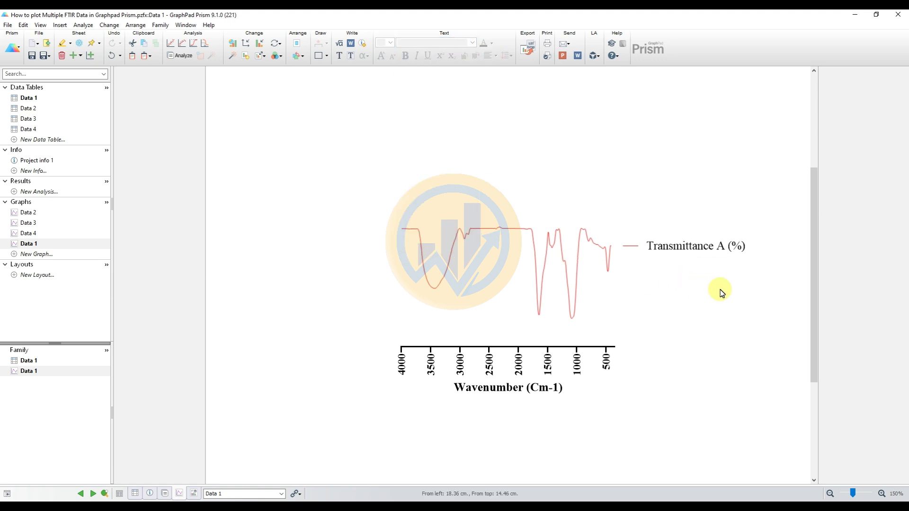
Change the Data 2 graph to a connecting-line-only plot with no points
left_click(26, 214)
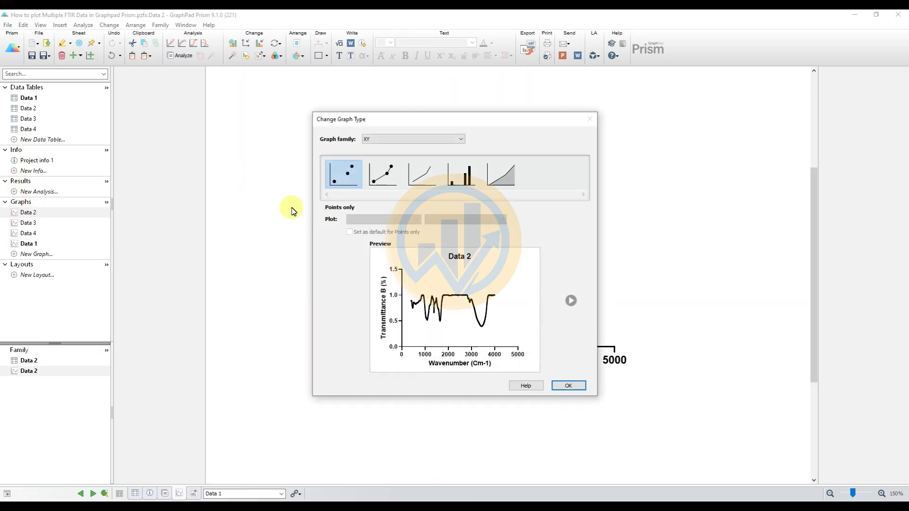
left_click(426, 179)
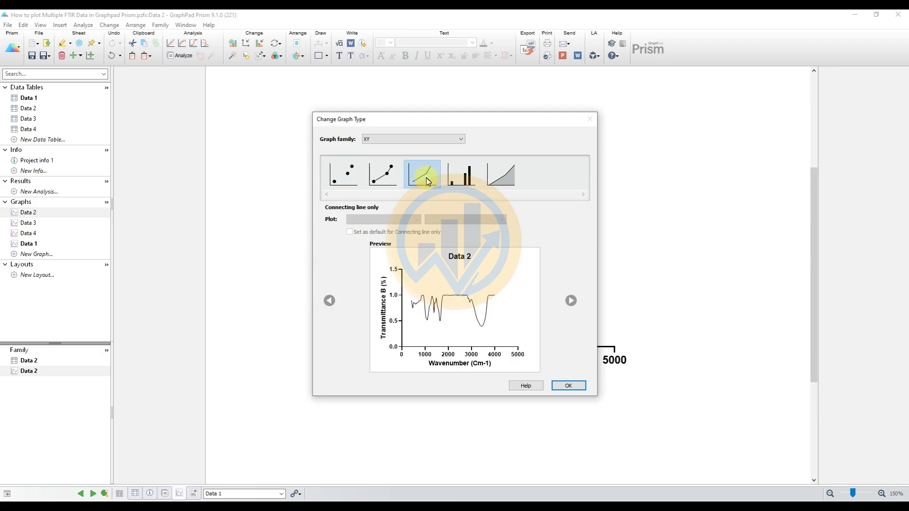
left_click(569, 385)
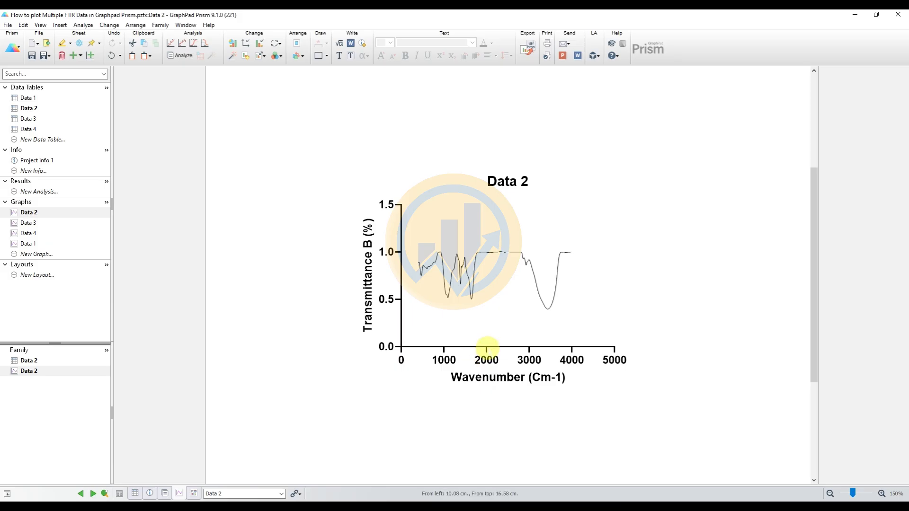
left_click(487, 349)
Reverse the Data 2 X axis with minimum 350, vertical labels below, and major ticks every 500
double_click(436, 354)
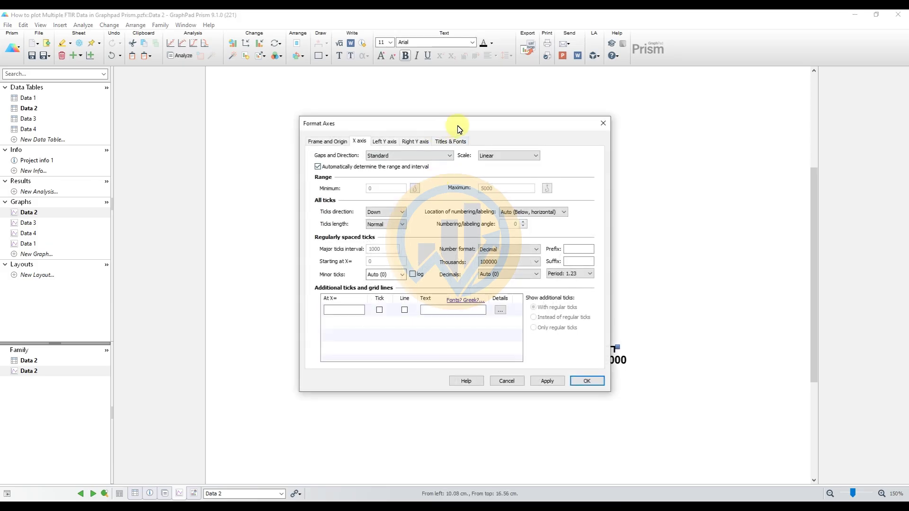
left_click_drag(459, 129, 226, 110)
left_click(149, 138)
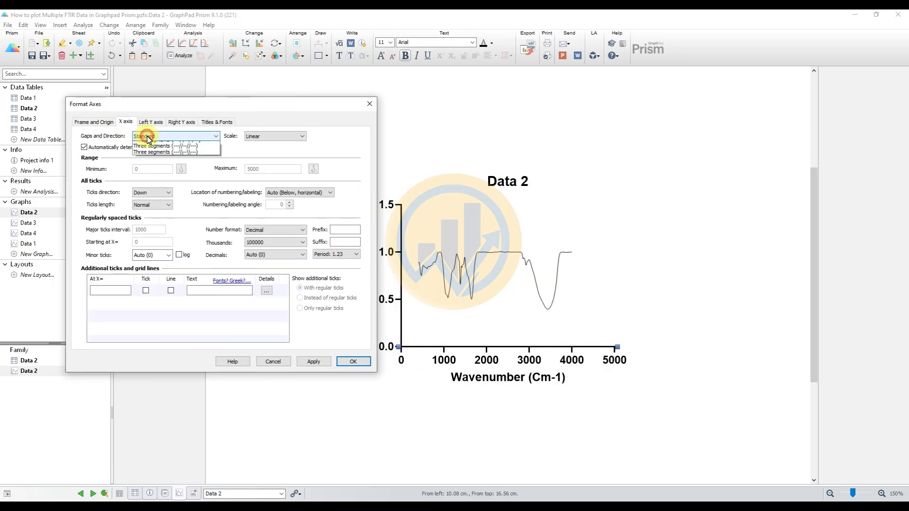
left_click(147, 145)
left_click(148, 137)
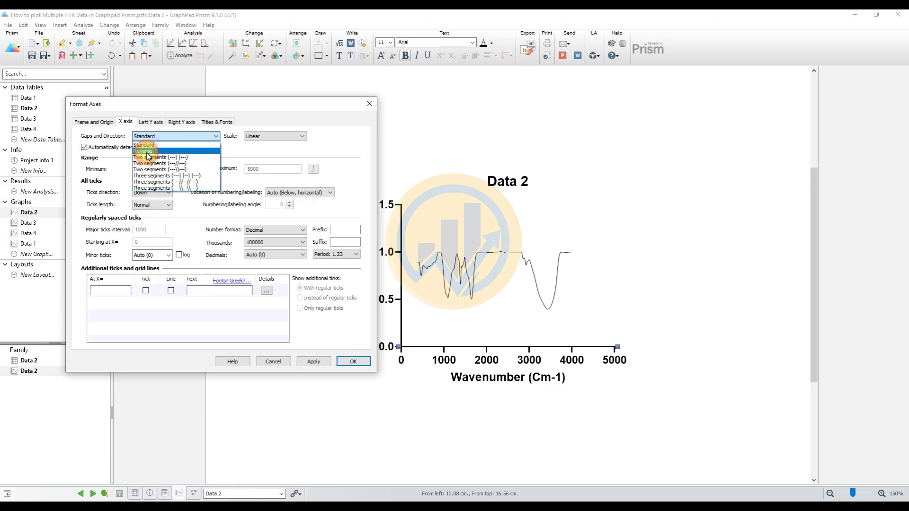
left_click(146, 151)
left_click(84, 147)
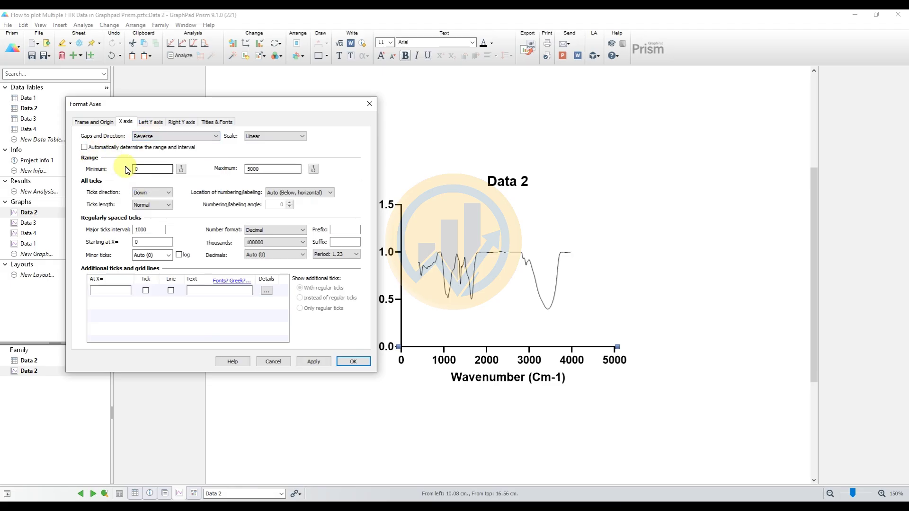
double_click(150, 169)
type("3")
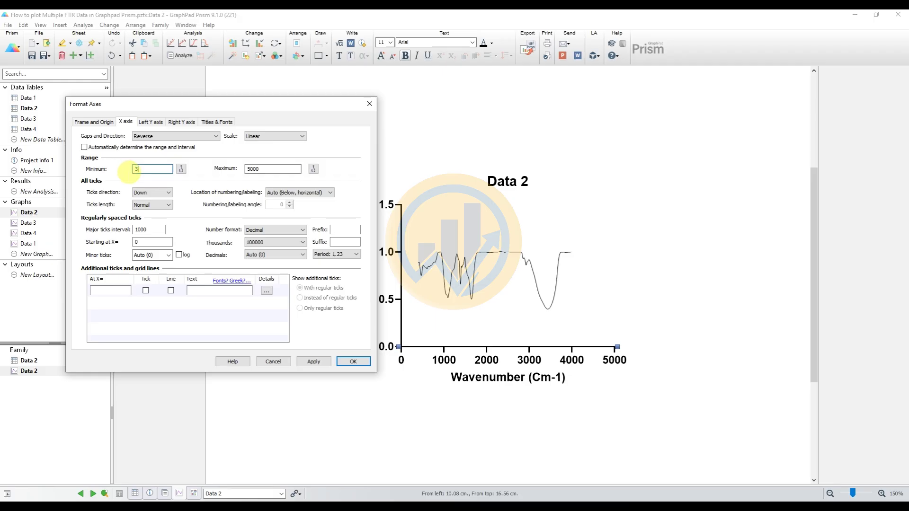
type("50")
double_click(251, 169)
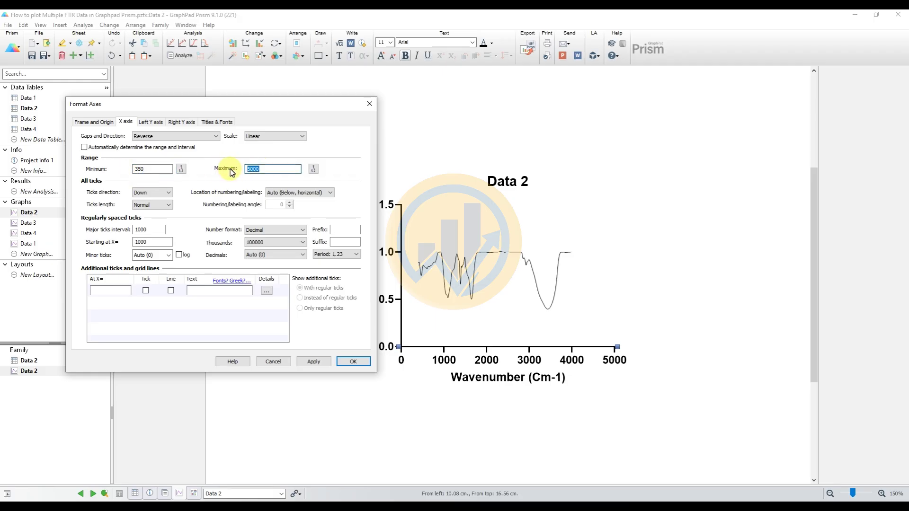
left_click(314, 193)
left_click(282, 232)
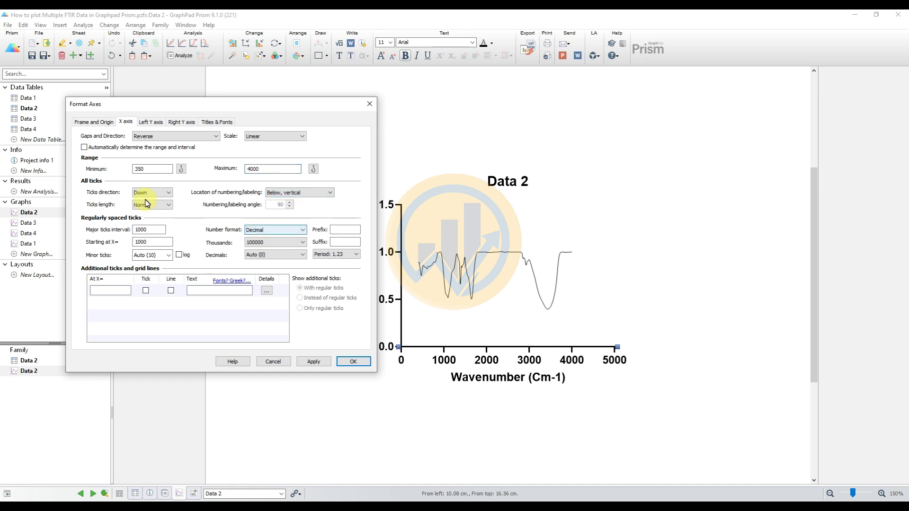
left_click_drag(163, 230, 113, 232)
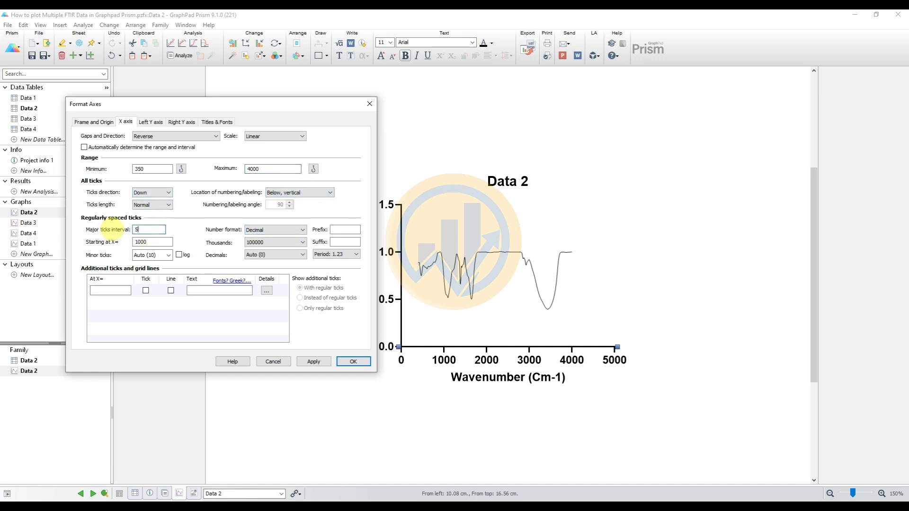
type("500")
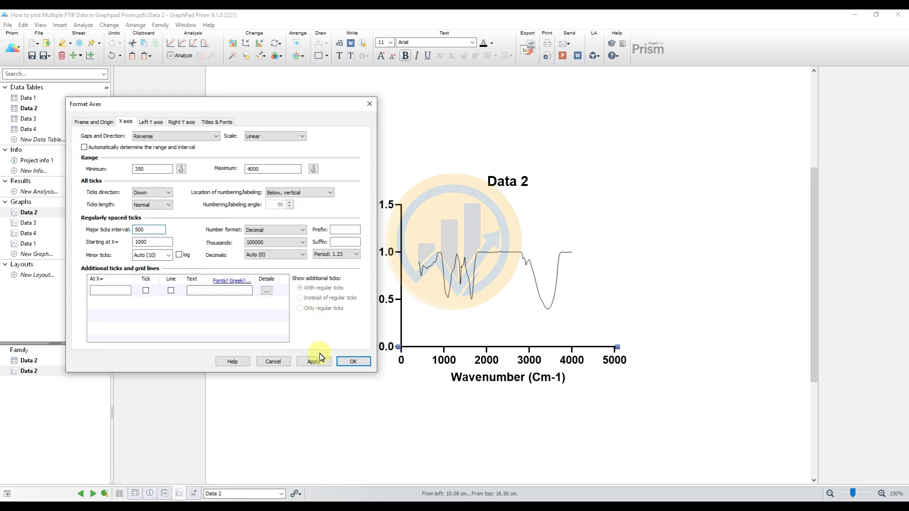
left_click(313, 362)
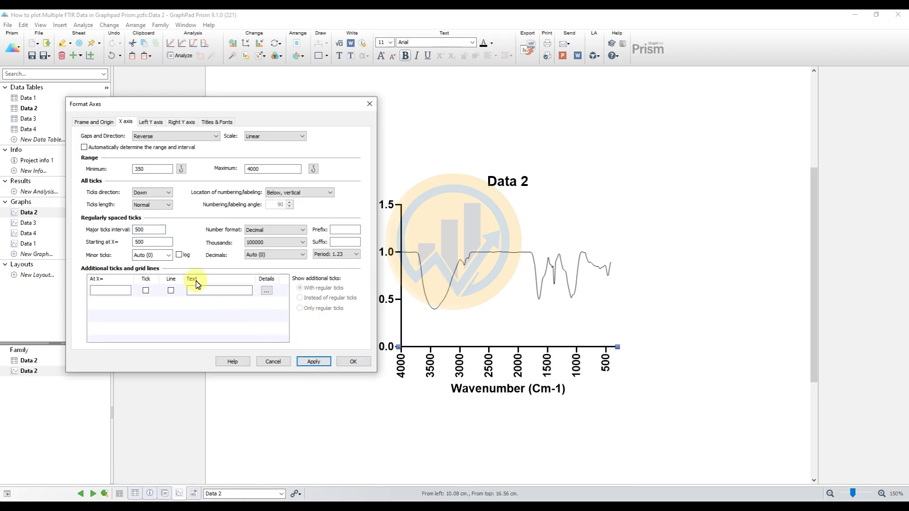
Hide both the X and Y axis lines on the Data 2 graph
left_click(95, 123)
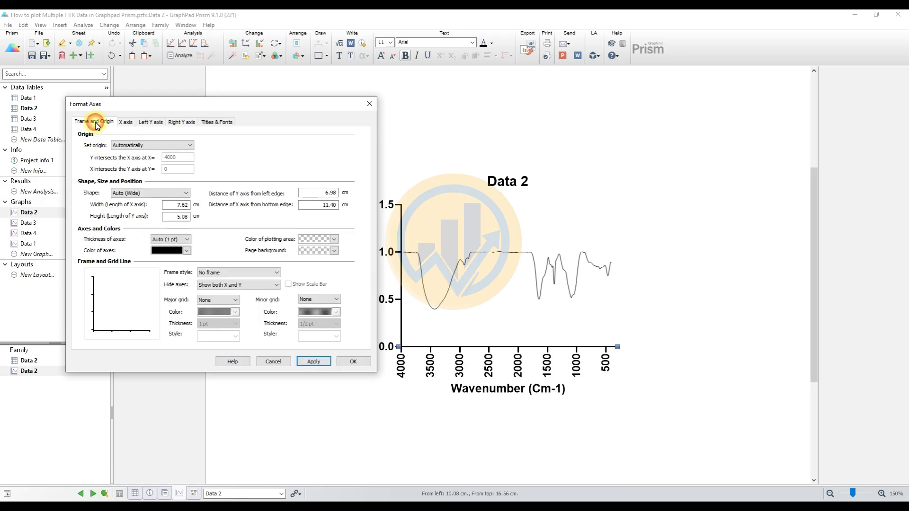
left_click(219, 286)
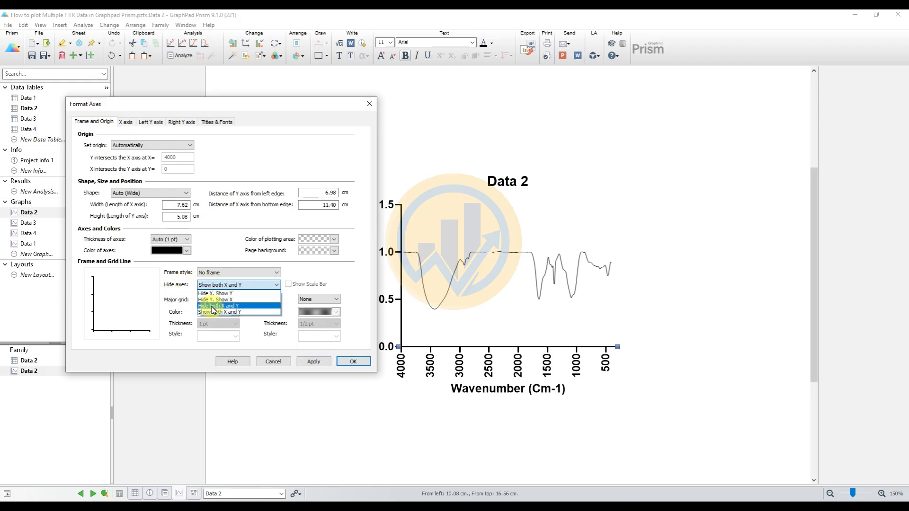
left_click(221, 310)
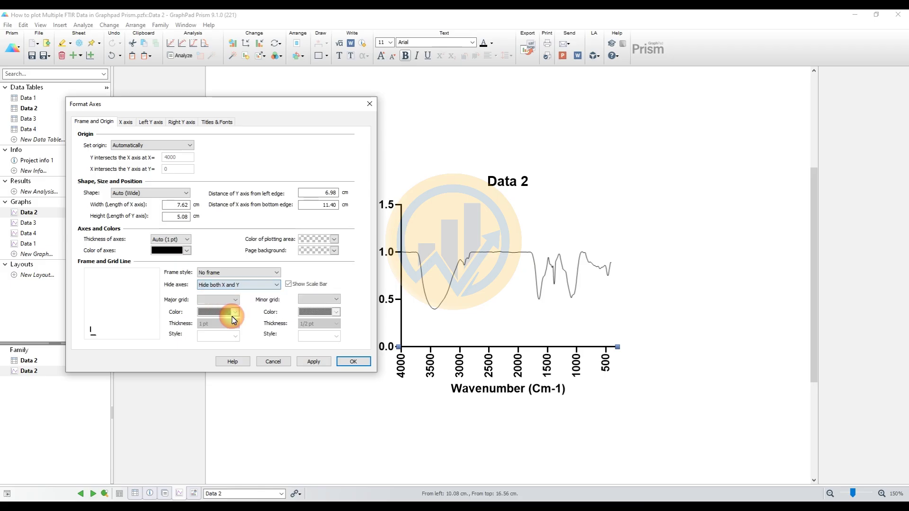
left_click(308, 362)
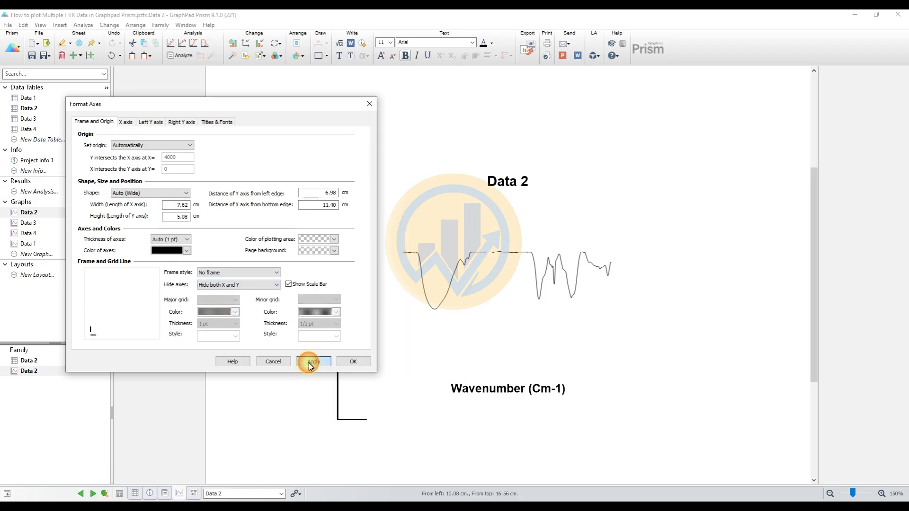
Delete the Y title, Wavenumber (Cm-1) title, Data 2 title and leftover axis lines
left_click(353, 362)
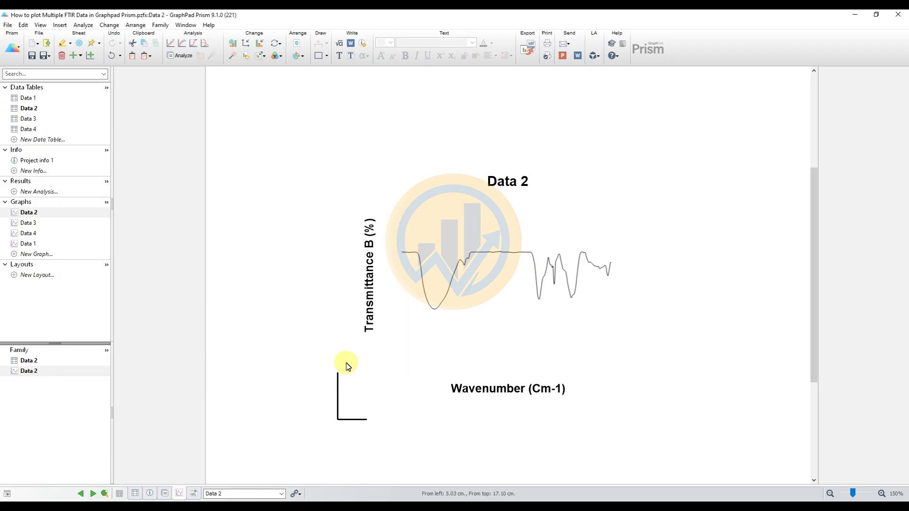
left_click(365, 312)
key("Delete")
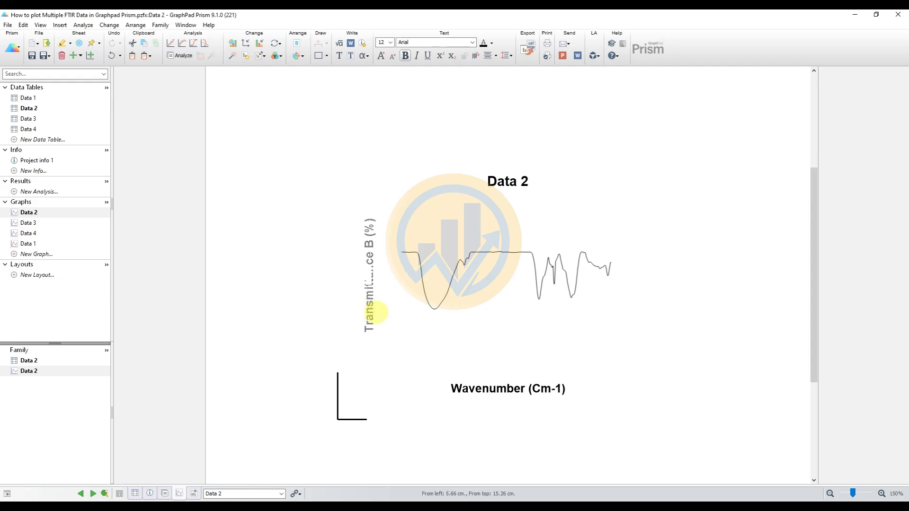
left_click(462, 382)
key("Delete")
left_click(509, 176)
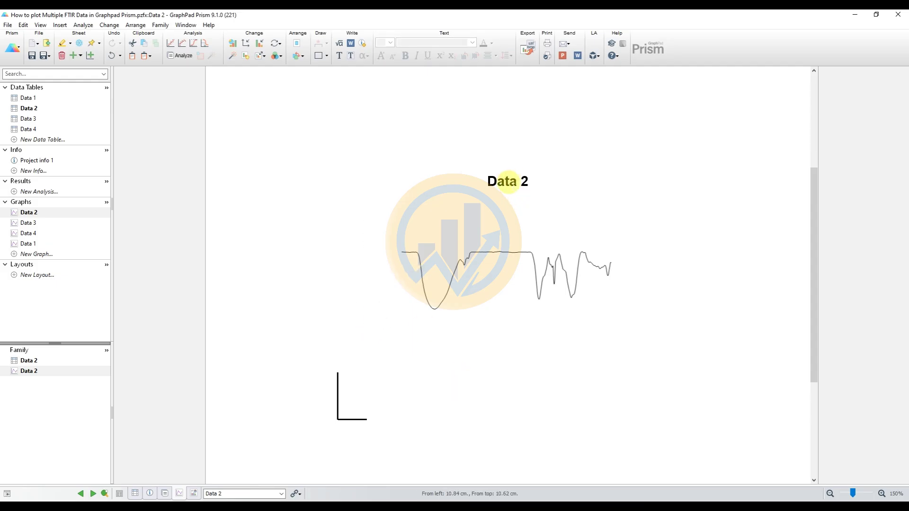
key("Delete")
left_click(341, 419)
key("Delete")
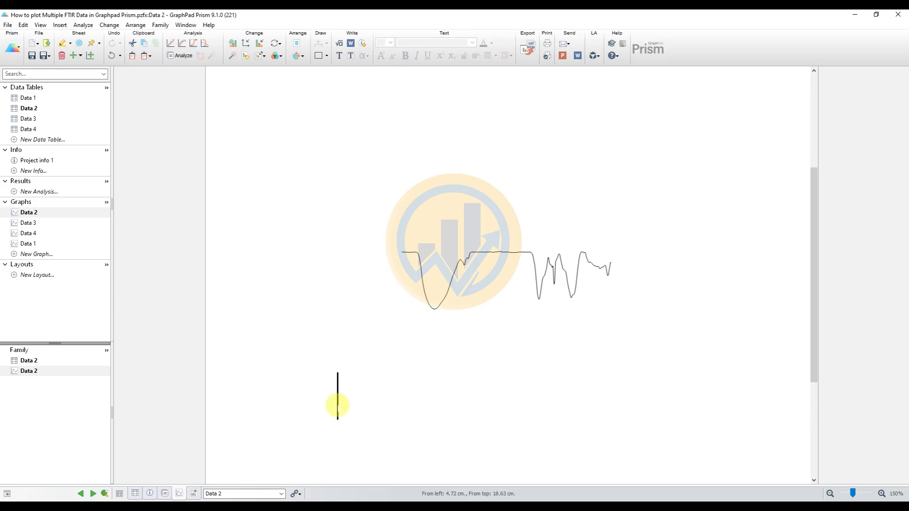
left_click(337, 405)
key("Delete")
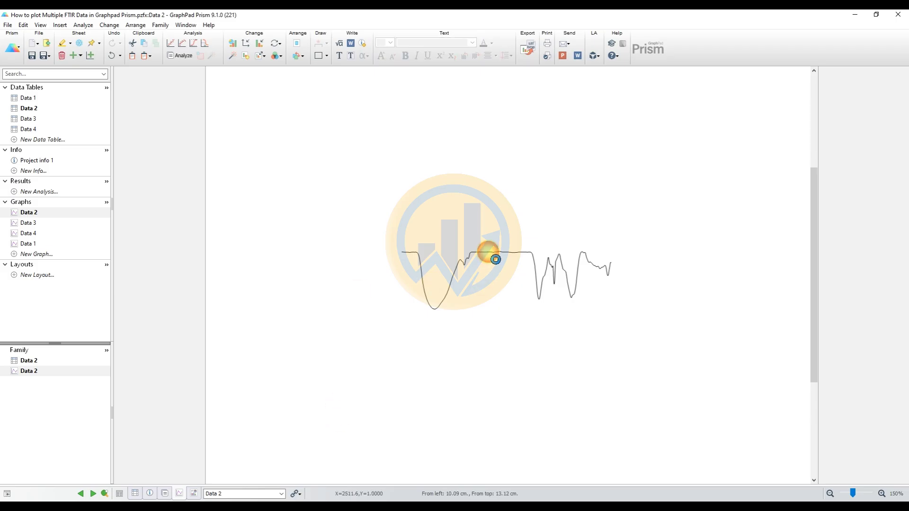
double_click(495, 259)
Draw the Data 2 curve in green and show its Transmittance B (%) legend
left_click_drag(426, 115, 260, 112)
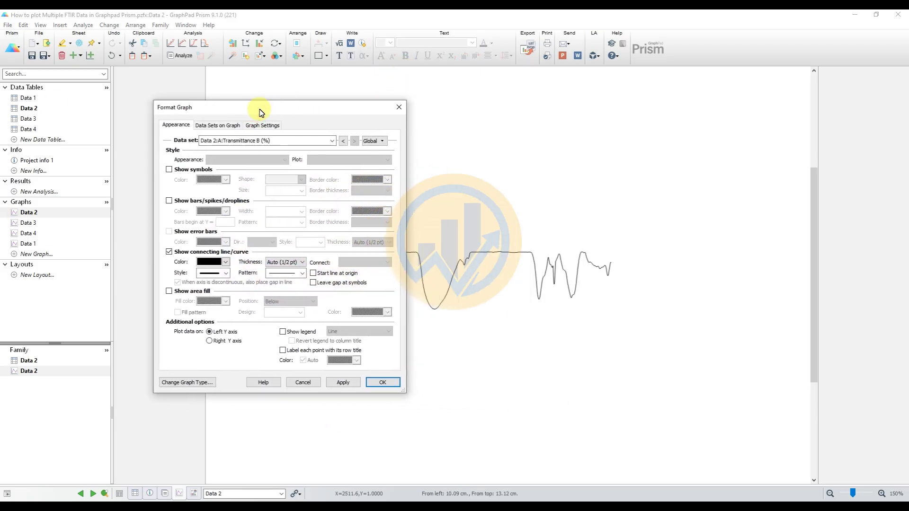
left_click(283, 332)
left_click(211, 262)
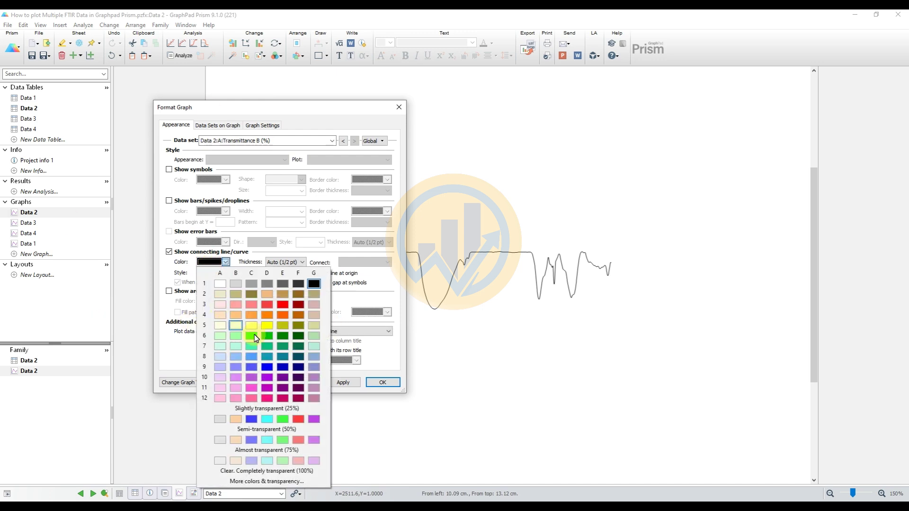
left_click(282, 309)
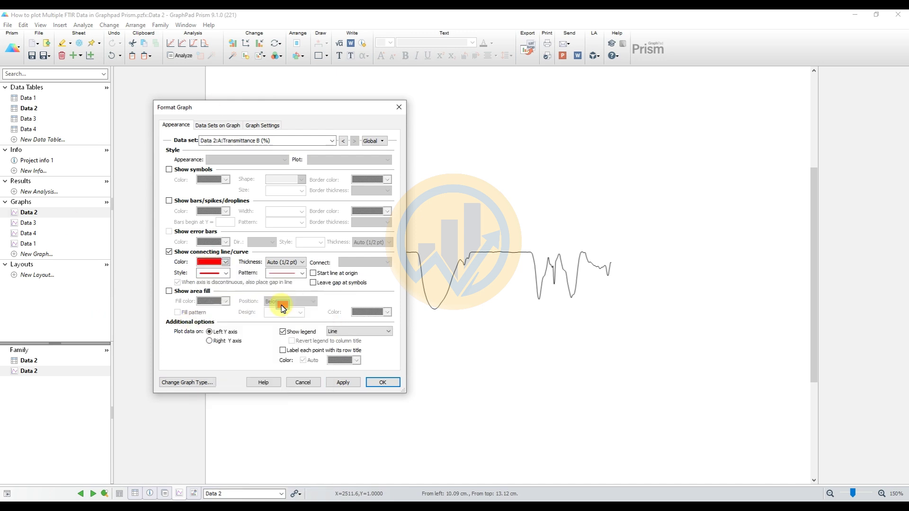
left_click(210, 266)
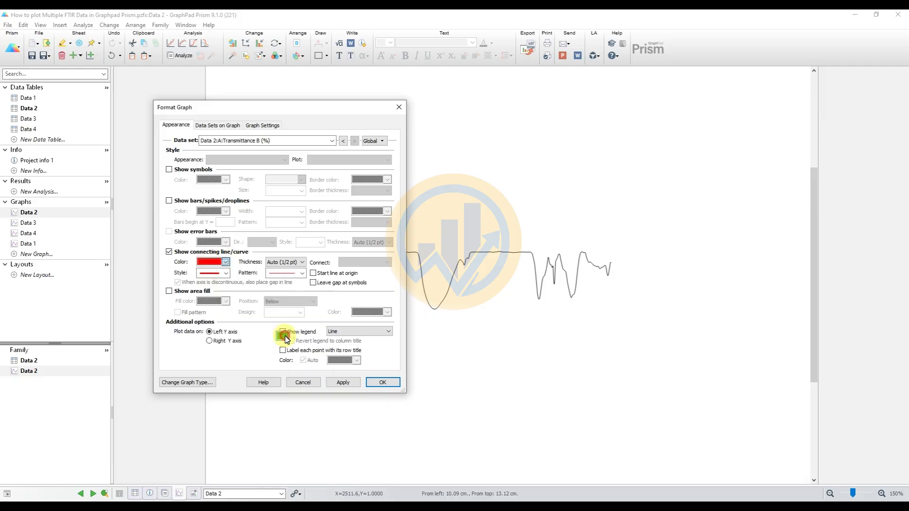
left_click(347, 384)
left_click(392, 382)
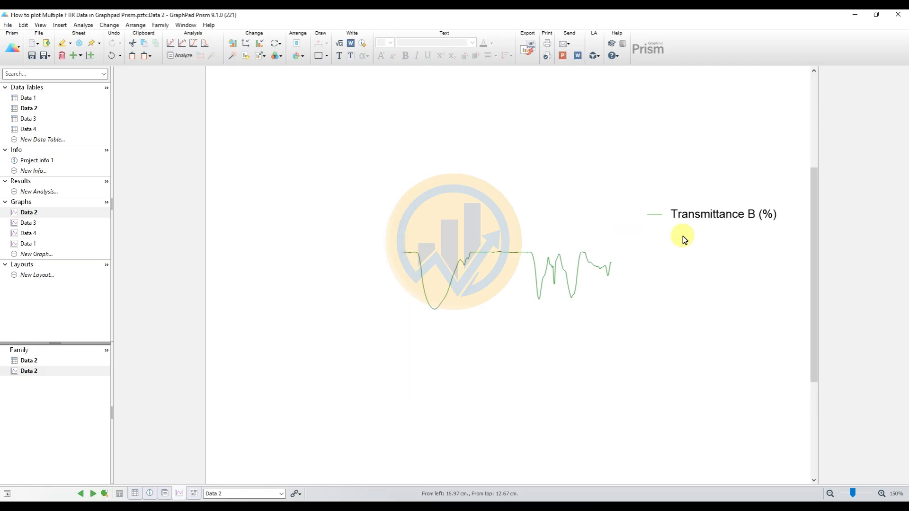
Place the Transmittance B (%) legend beside the curve's end and set it in Times New Roman
left_click(709, 211)
left_click_drag(718, 203, 694, 249)
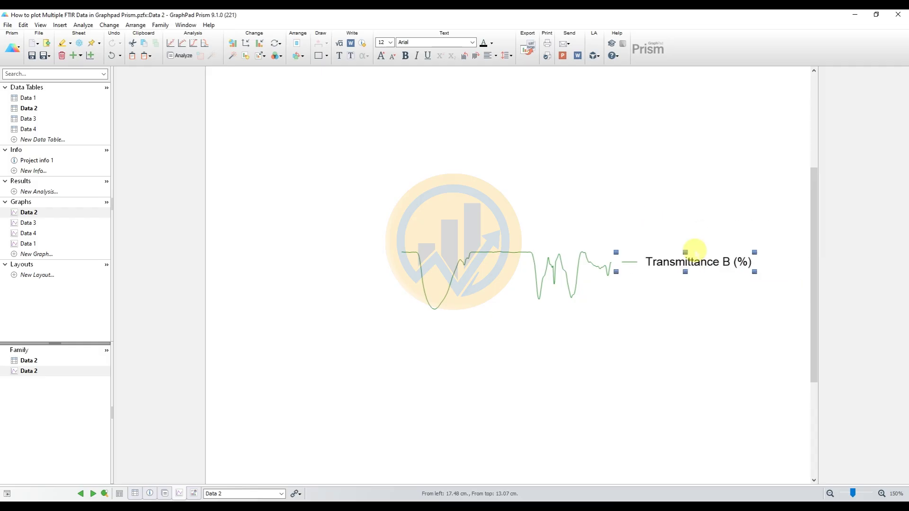
left_click(471, 42)
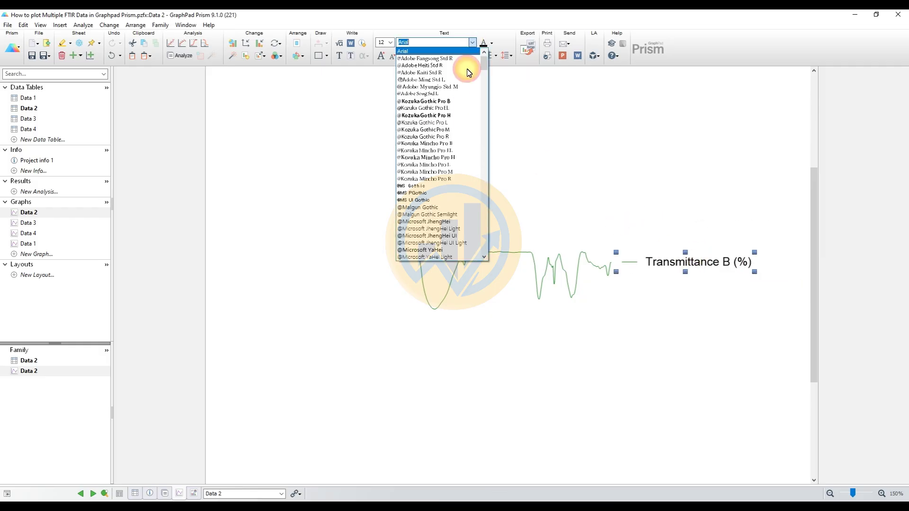
left_click(429, 51)
left_click(704, 301)
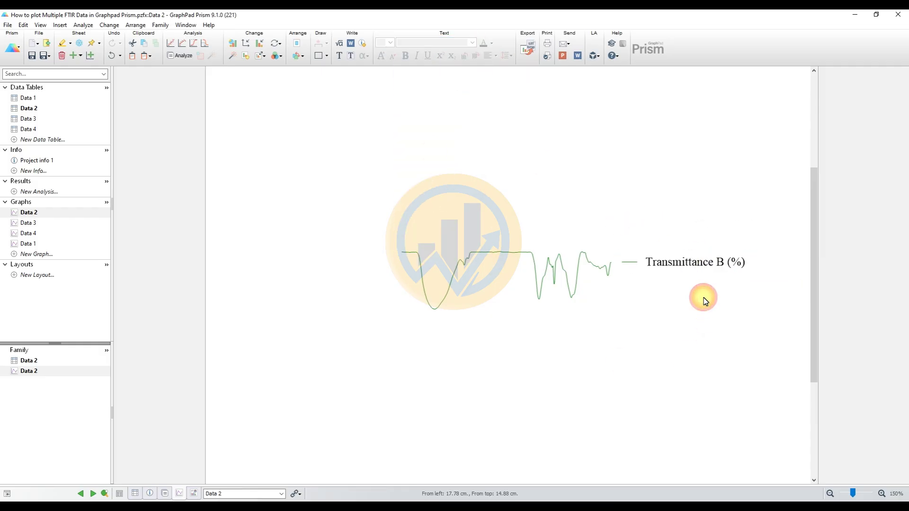
left_click(673, 261)
mouse_move(672, 262)
left_mouse_down()
mouse_move(663, 256)
mouse_move(665, 265)
left_mouse_up()
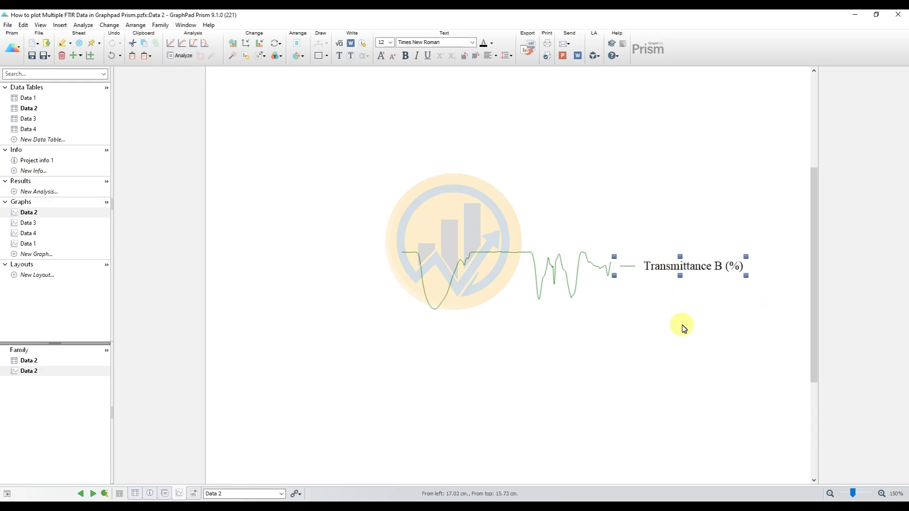
left_click(683, 327)
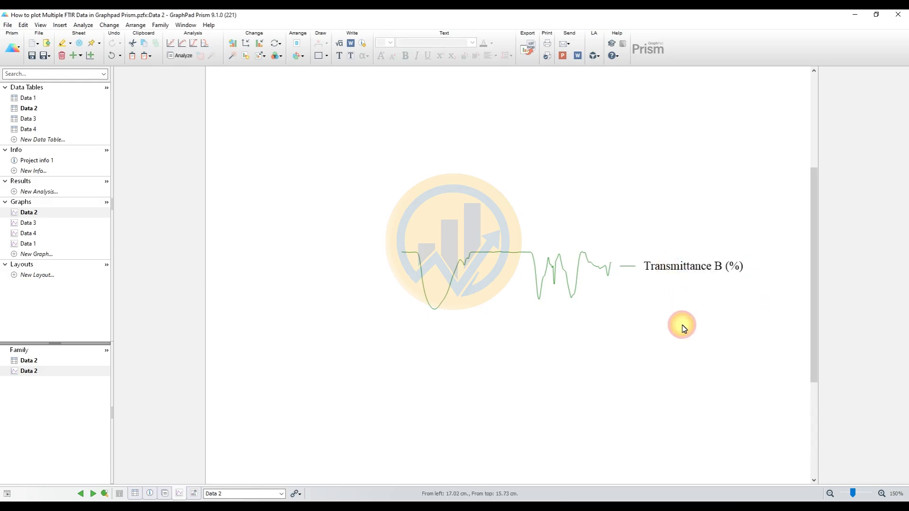
Nudge the Transmittance A (%) legend on the Data 1 graph slightly lower
left_click(30, 244)
left_click(653, 245)
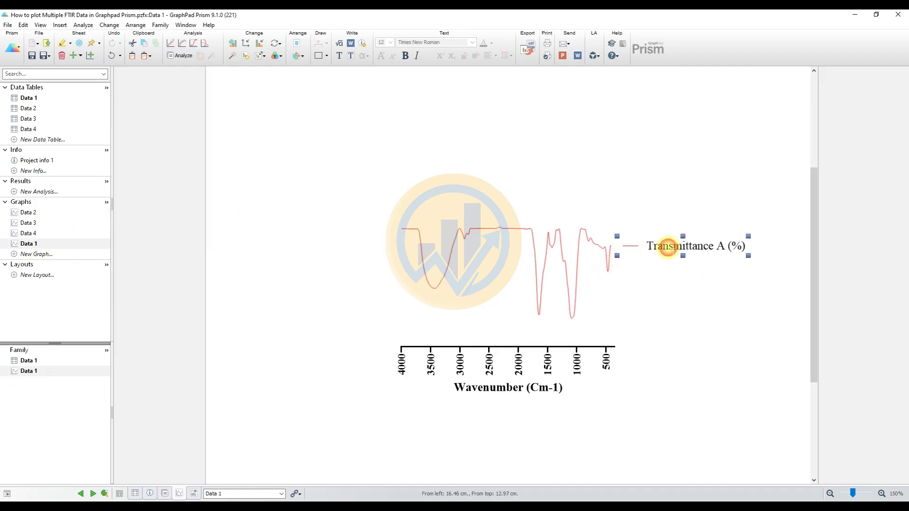
left_click_drag(694, 237, 695, 246)
left_click(584, 300)
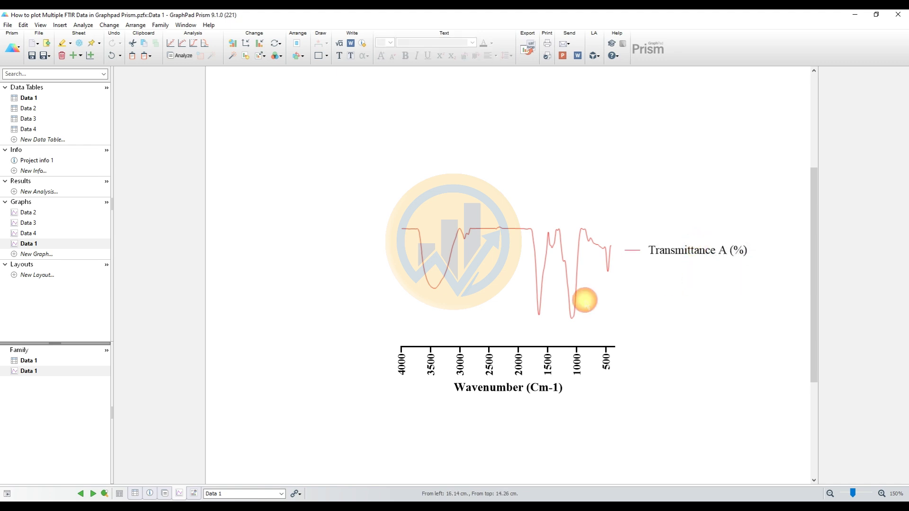
Change the Data 3 graph to a connecting-line-only plot
left_click(28, 223)
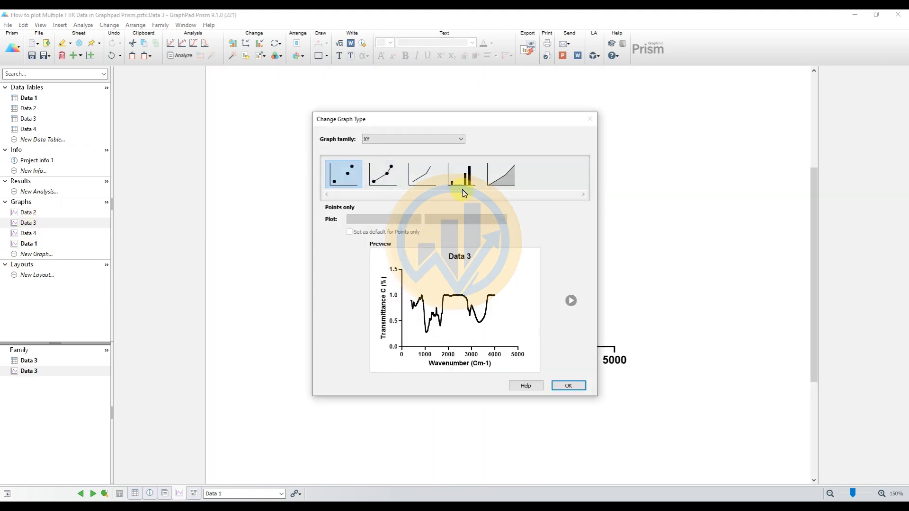
left_click(425, 172)
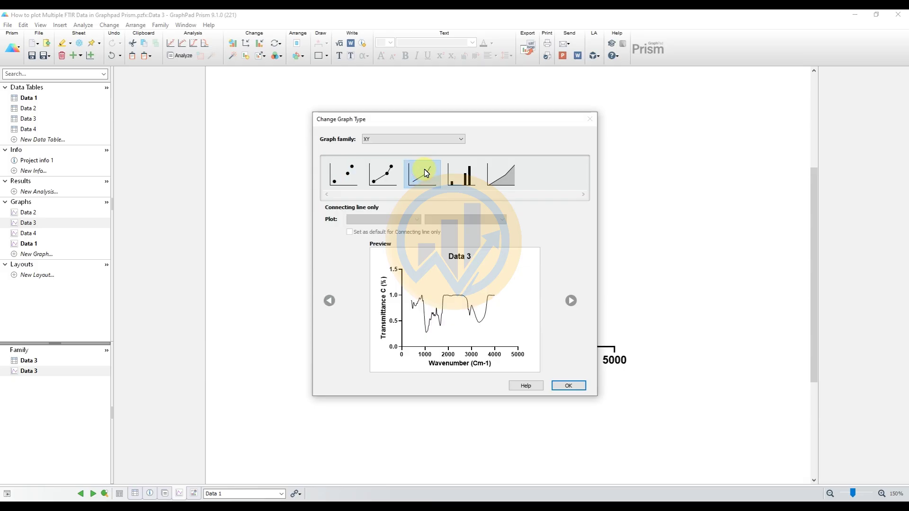
left_click(569, 385)
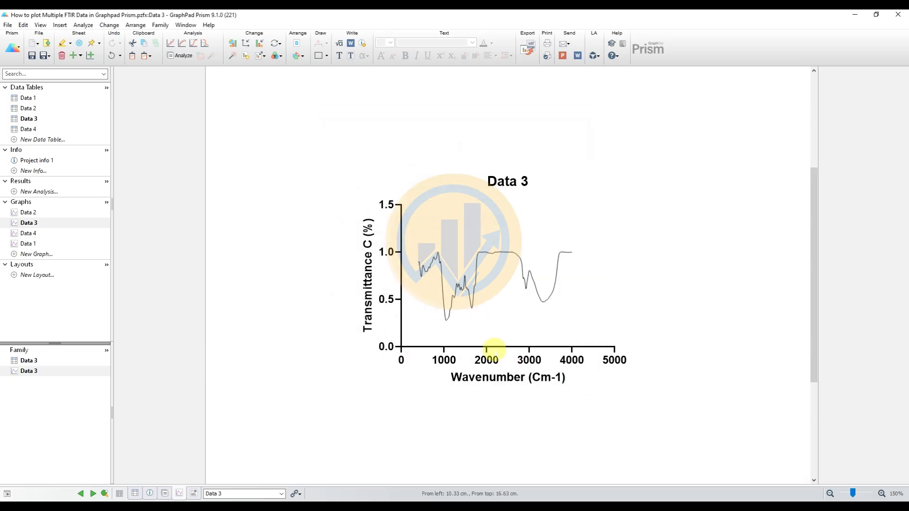
left_click(481, 361)
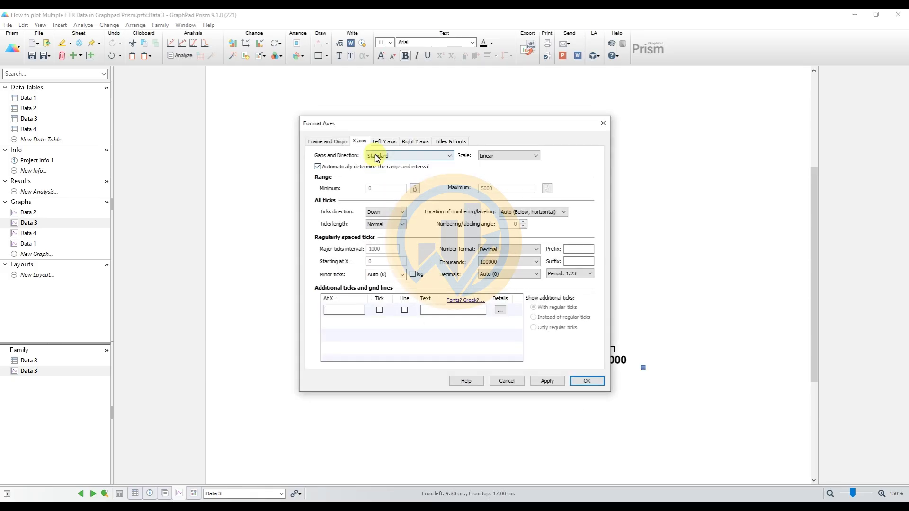
Reverse the Data 3 X axis with vertical labels below and major ticks every 500
left_click(378, 156)
left_click(377, 172)
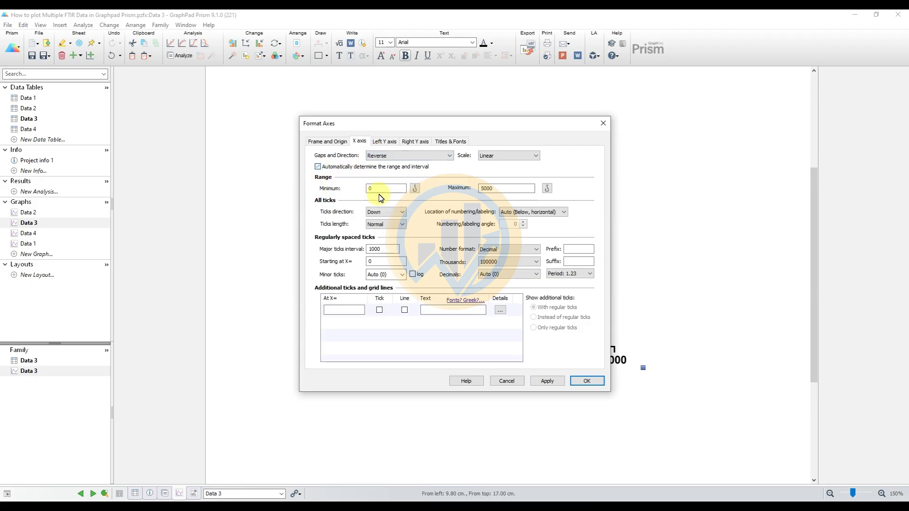
double_click(370, 189)
double_click(506, 188)
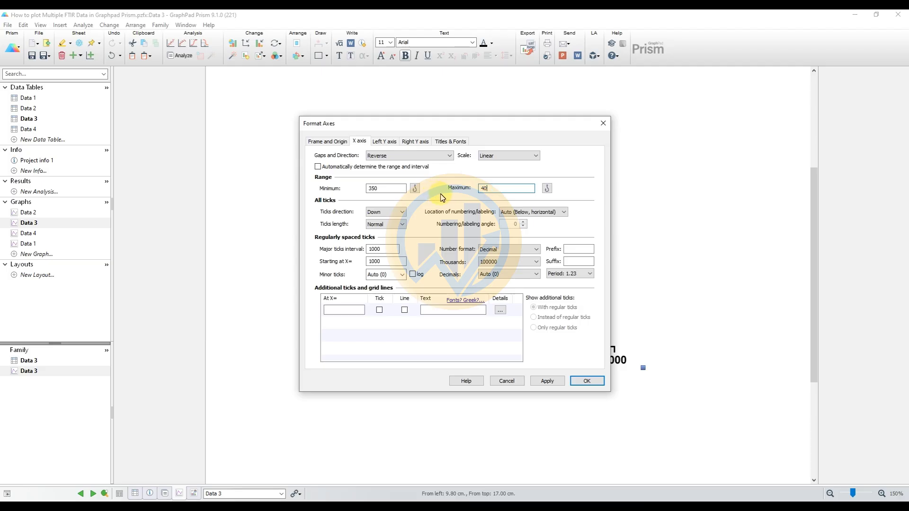
left_click(524, 218)
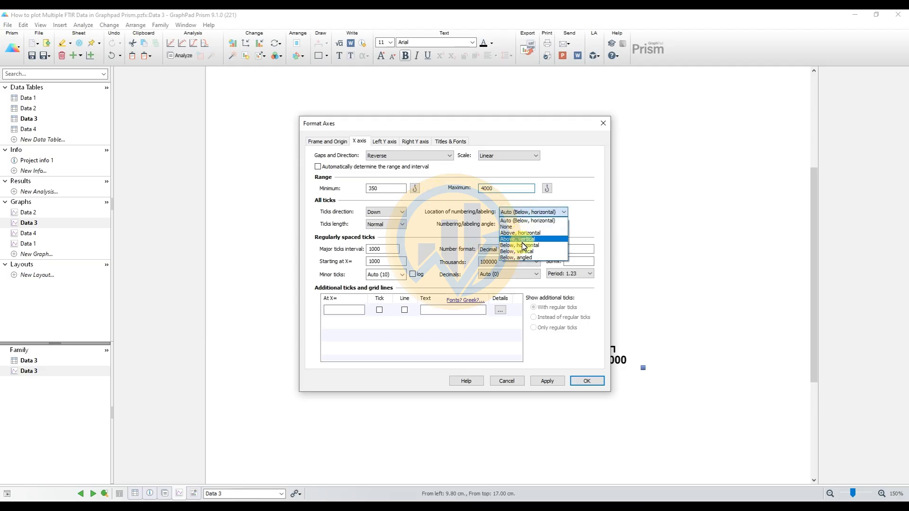
left_click(518, 237)
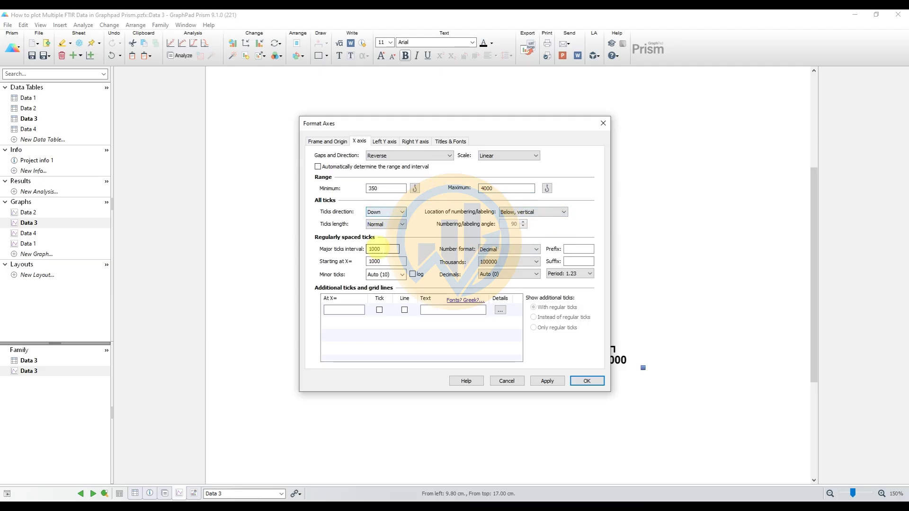
double_click(379, 248)
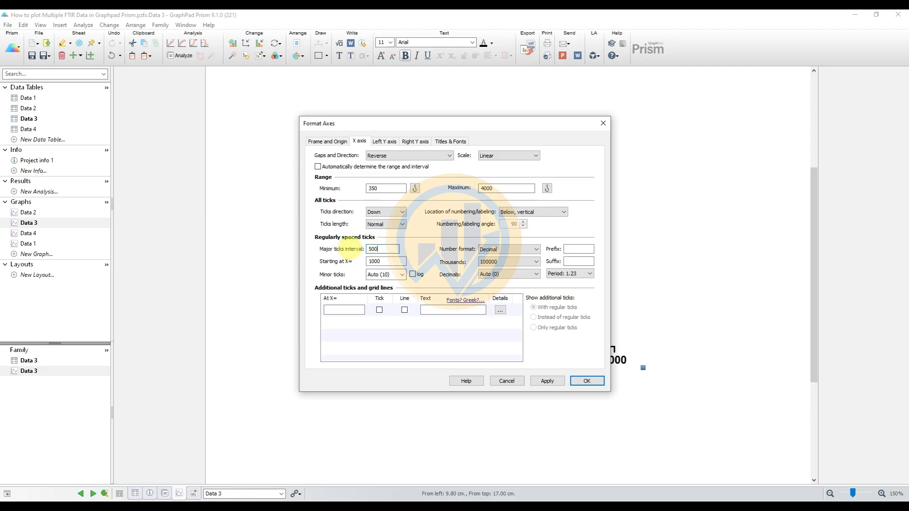
type("500")
left_click(547, 381)
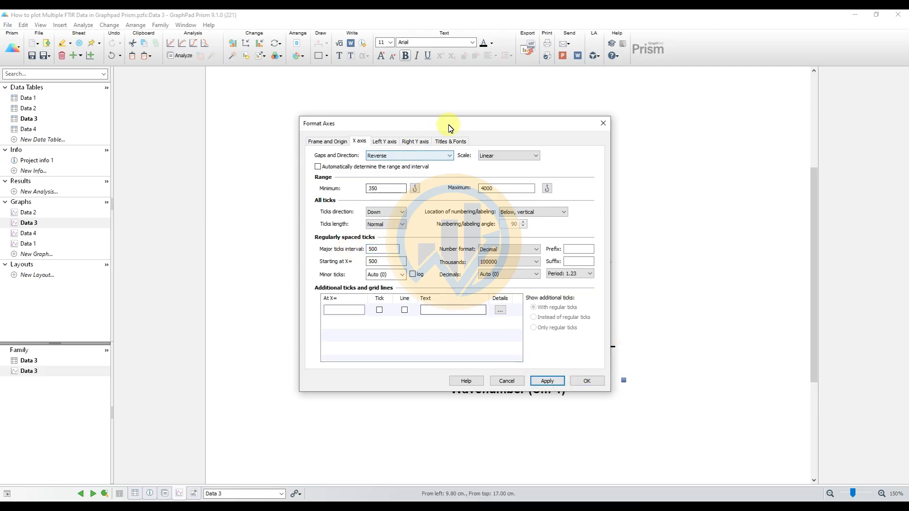
Hide both the X and Y axis lines on the Data 3 graph
left_click_drag(449, 128, 231, 117)
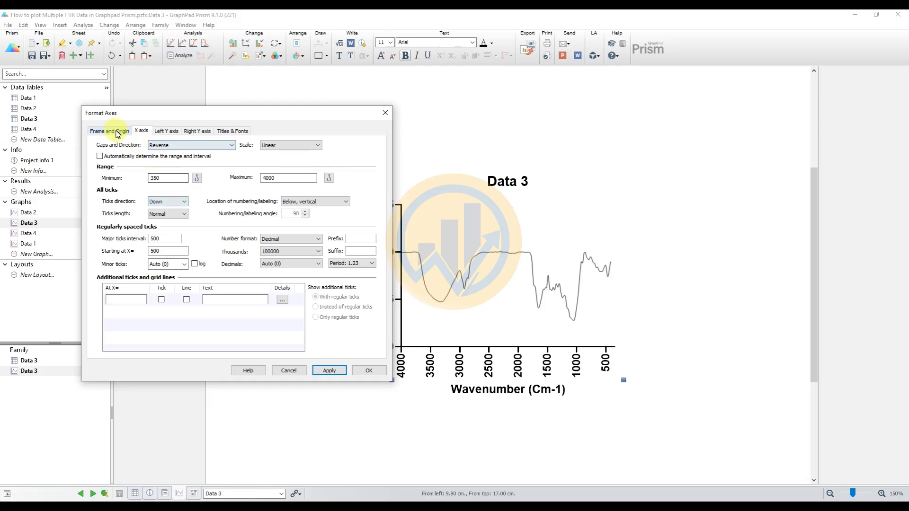
left_click(118, 133)
left_click(227, 295)
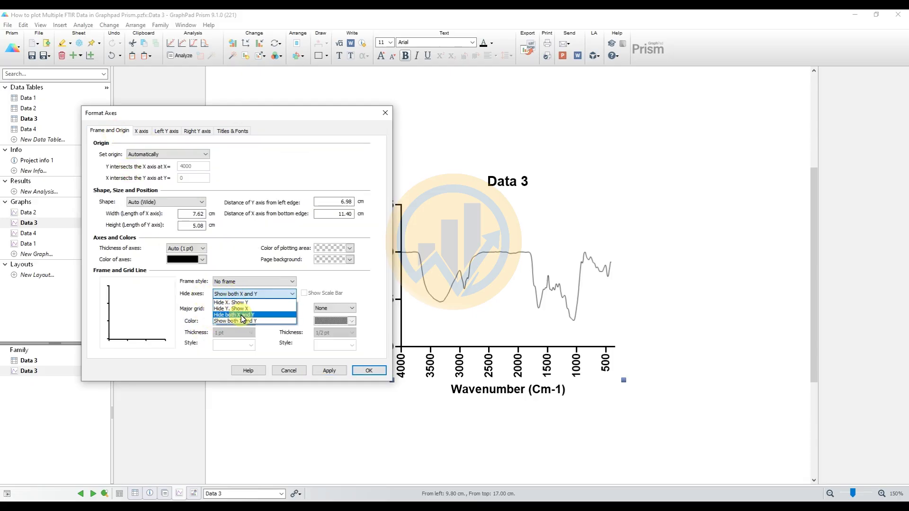
left_click(242, 314)
left_click(329, 370)
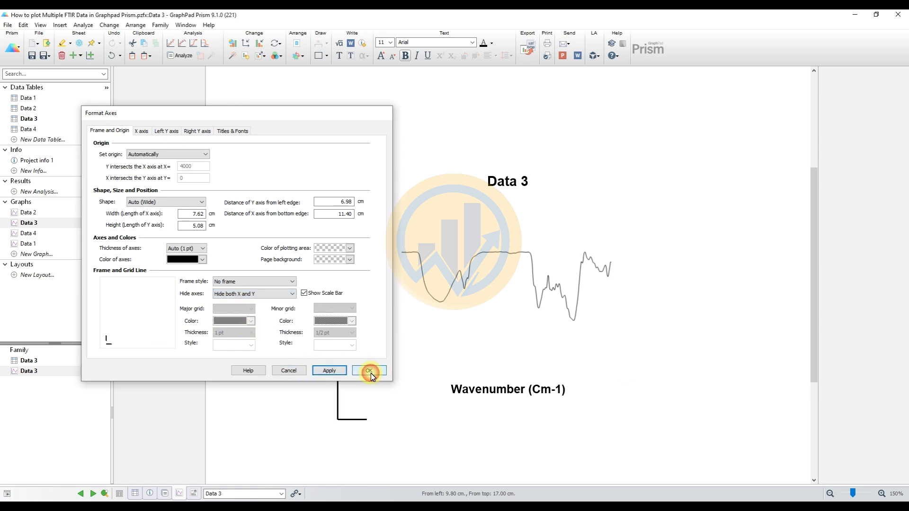
left_click(370, 371)
Delete the Wavenumber (Cm-1) title, scale-bar lines, Transmittance C (%) title and Data 3 title
left_click(487, 388)
key("Delete")
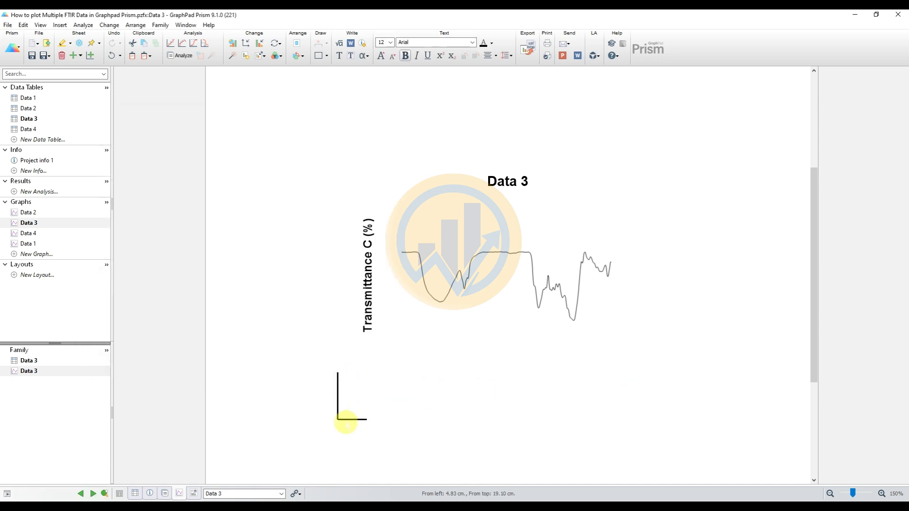
left_click(345, 419)
key("Delete")
left_click(337, 401)
key("Delete")
double_click(368, 304)
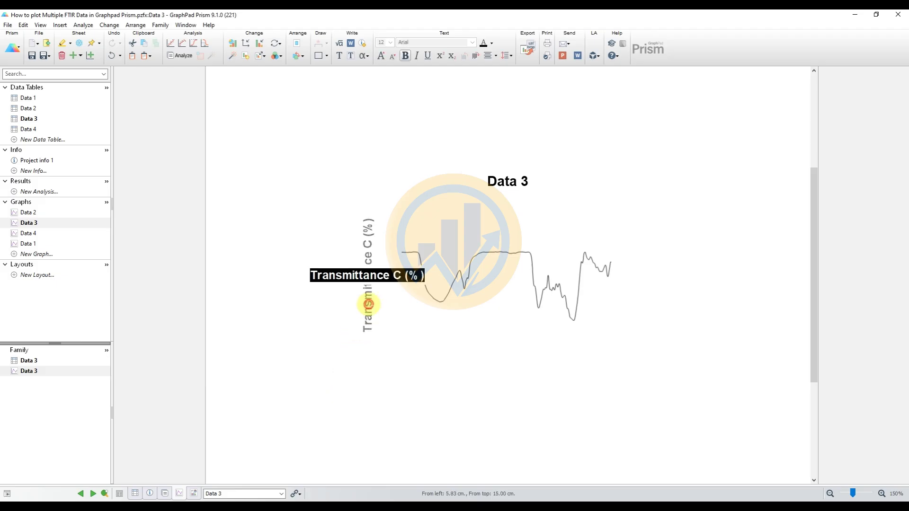
key("Delete")
double_click(501, 182)
key("Delete")
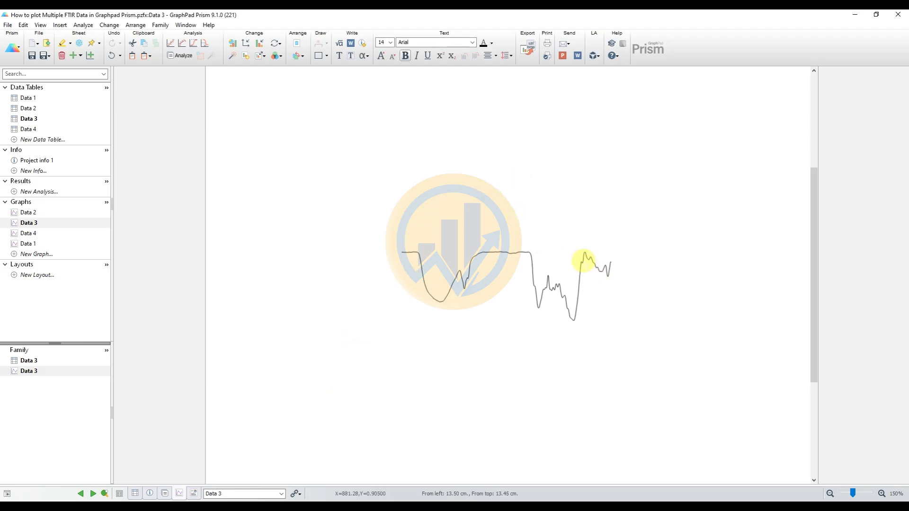
double_click(580, 305)
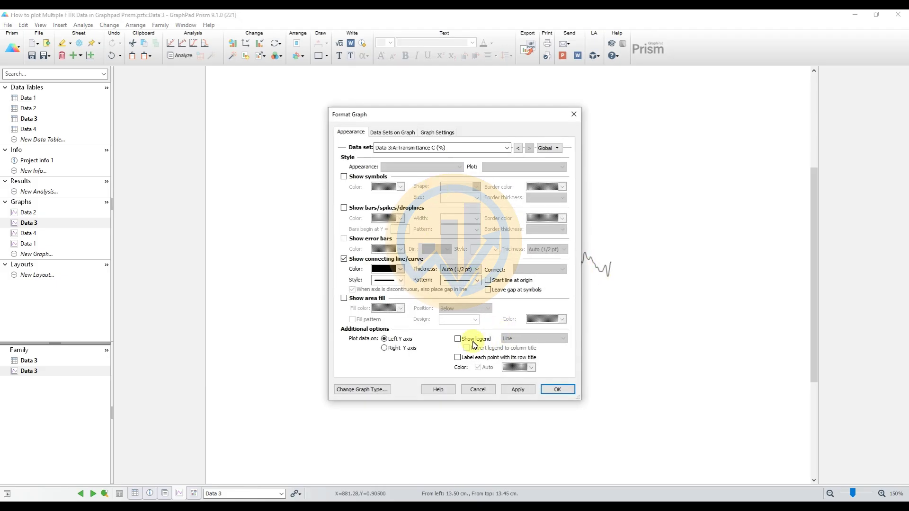
Draw the Data 3 curve in blue and show its Transmittance C (%) legend
left_click(472, 339)
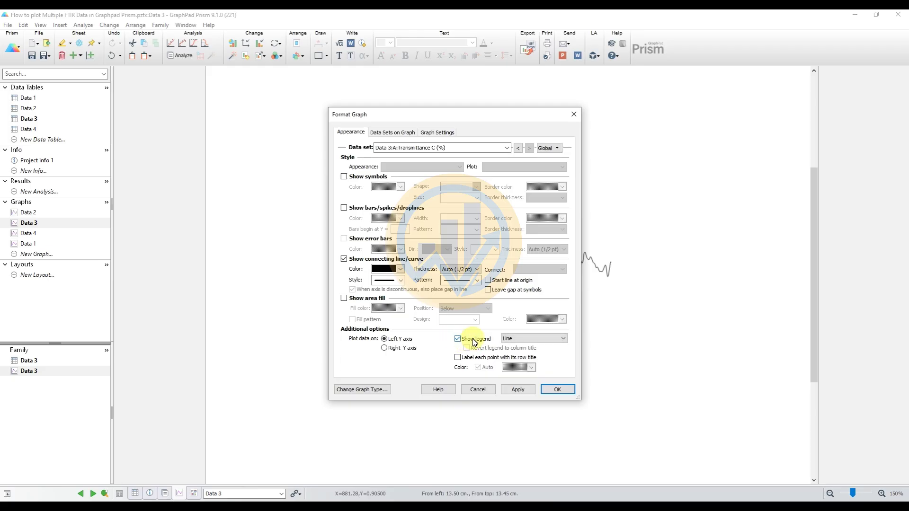
left_click(401, 269)
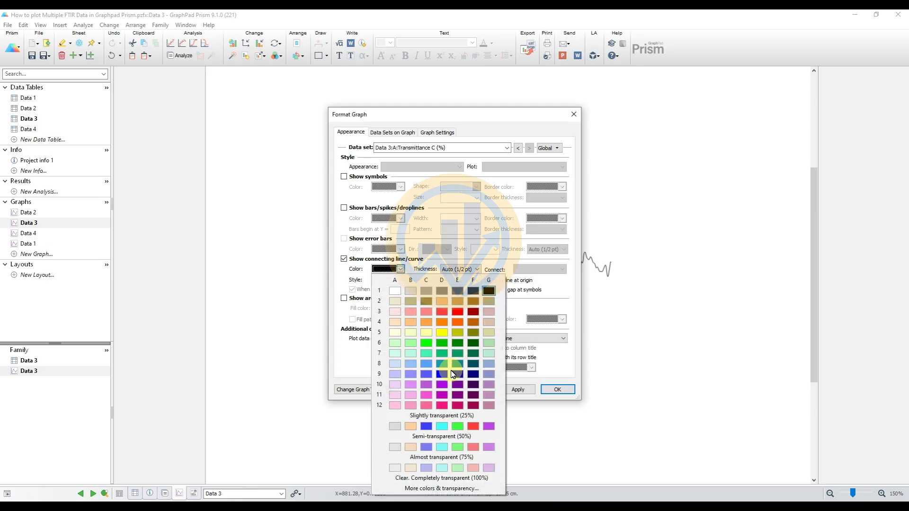
left_click(457, 374)
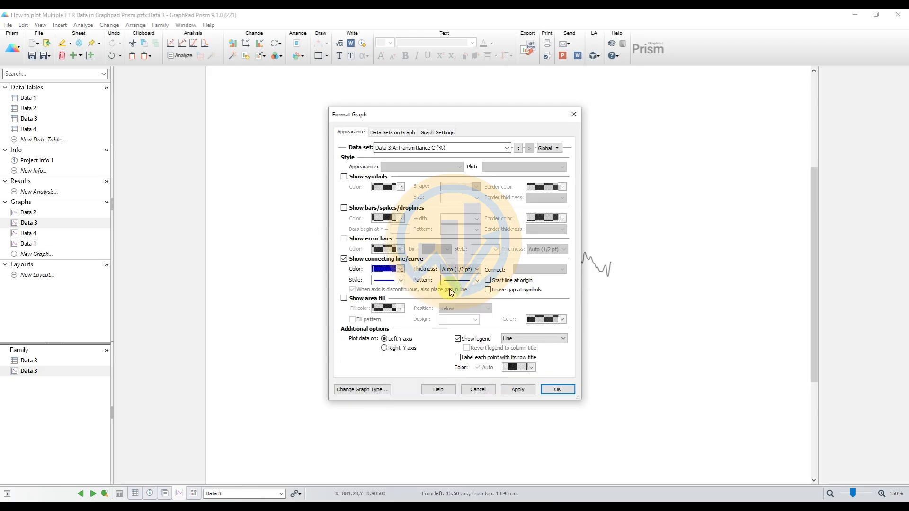
left_click(559, 390)
left_click(721, 203)
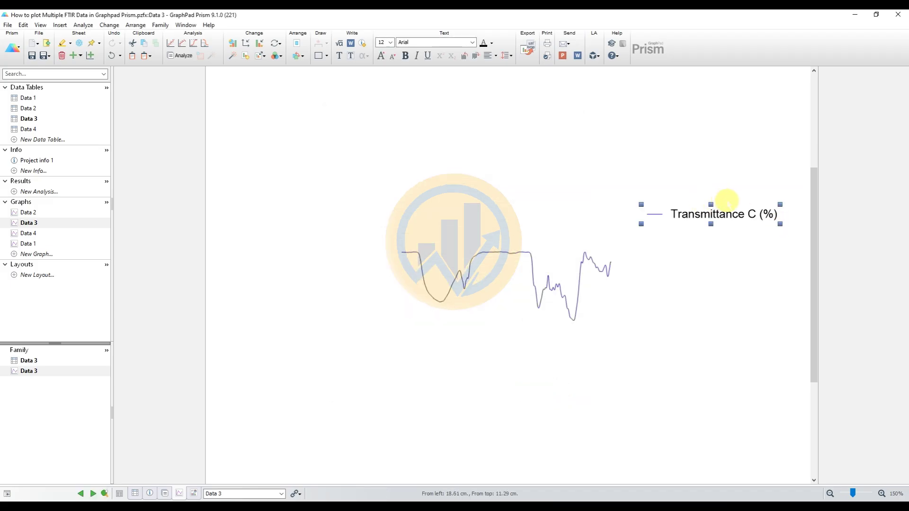
Move the Transmittance C (%) legend beside the blue curve's end and set it in Times New Roman
mouse_move(728, 201)
left_mouse_down()
mouse_move(707, 253)
mouse_move(694, 256)
left_mouse_up()
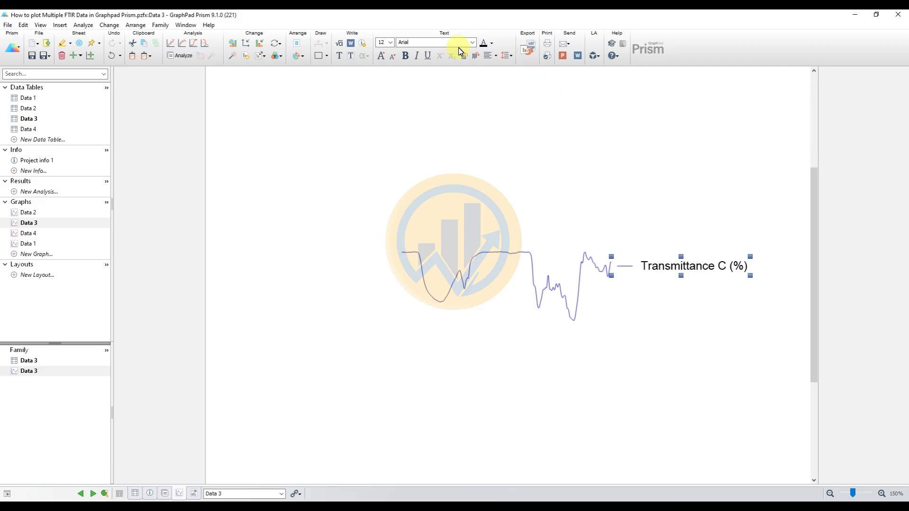
left_click(472, 42)
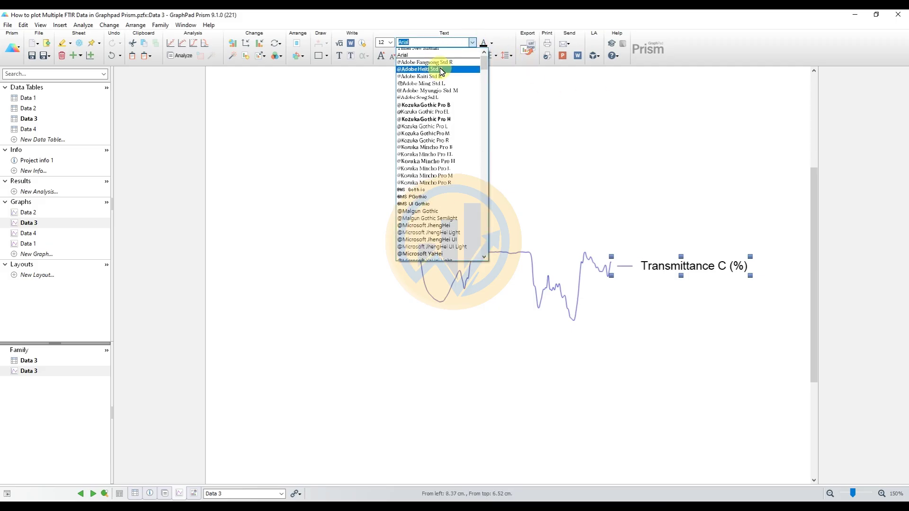
left_click(426, 53)
left_click(348, 336)
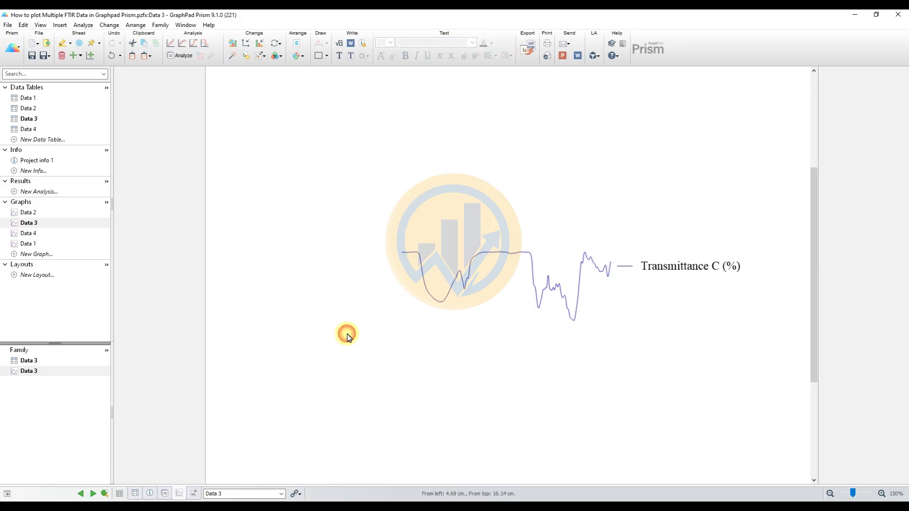
Change the Data 4 graph to a connecting-line-only plot
left_click(27, 234)
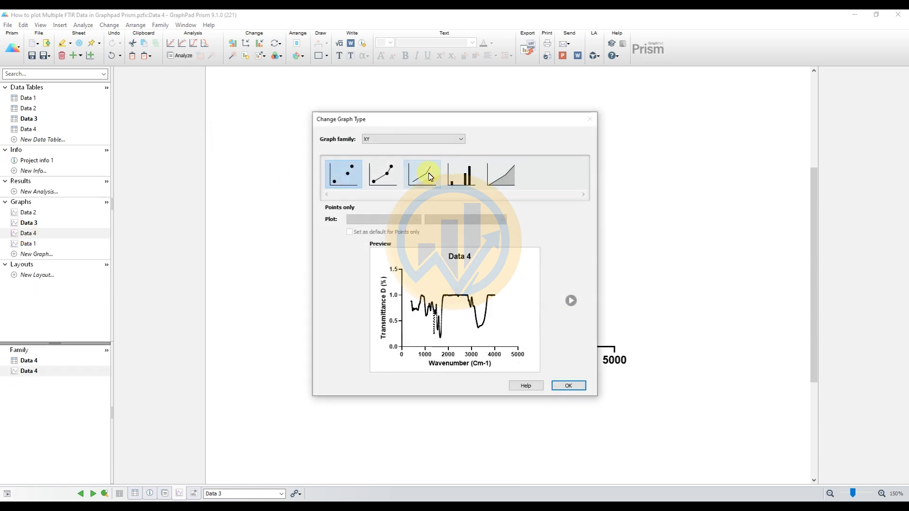
left_click(428, 173)
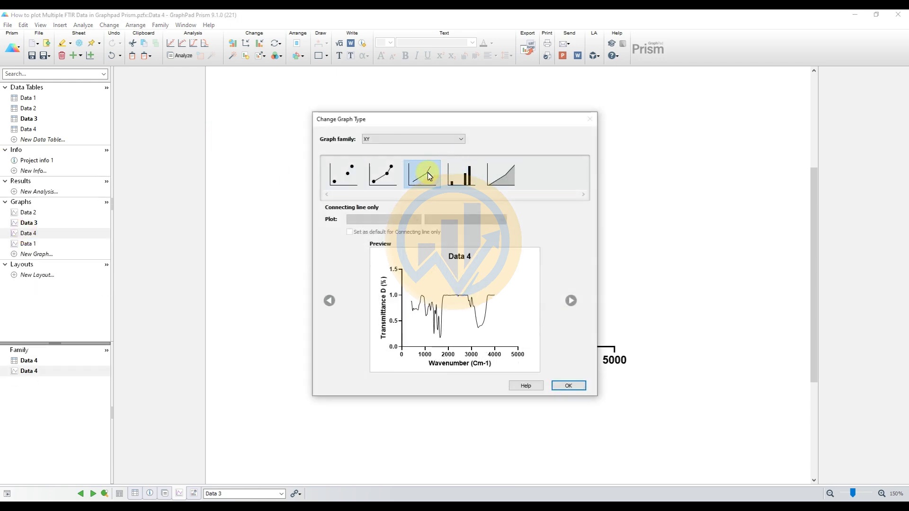
left_click(568, 385)
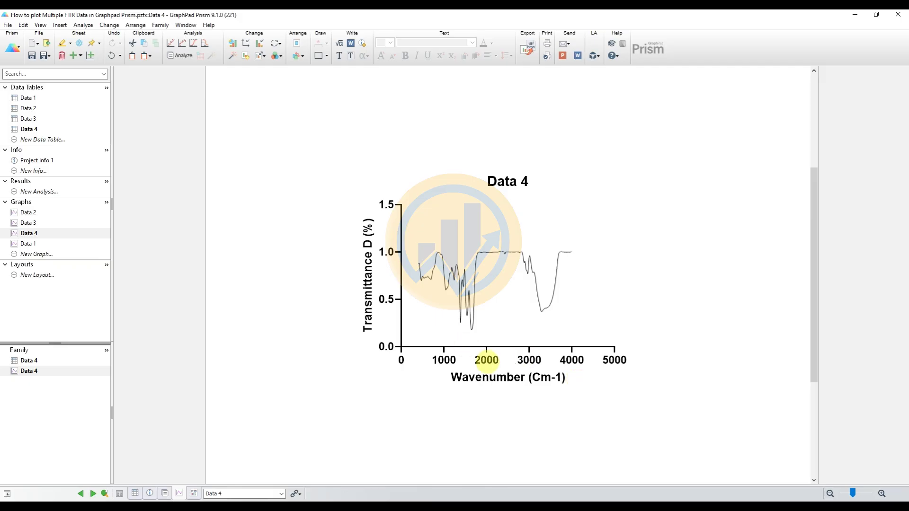
Reverse the Data 4 X axis with range 350 to 4000 and vertical numbers below
left_click(487, 362)
double_click(454, 208)
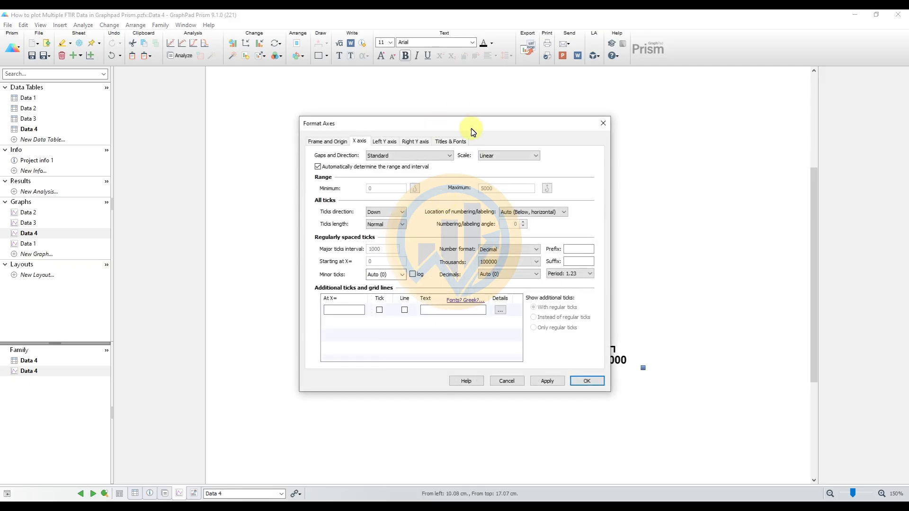
left_click_drag(471, 131, 215, 136)
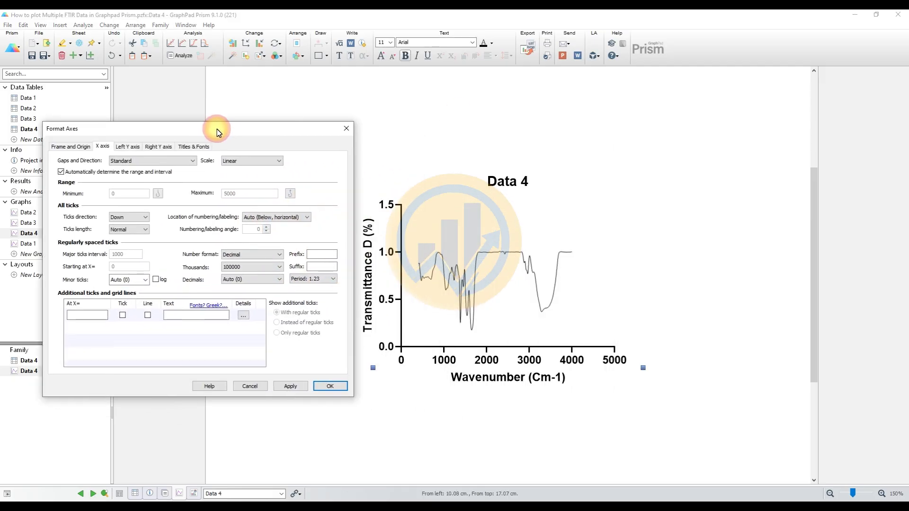
left_click(194, 161)
left_click(170, 172)
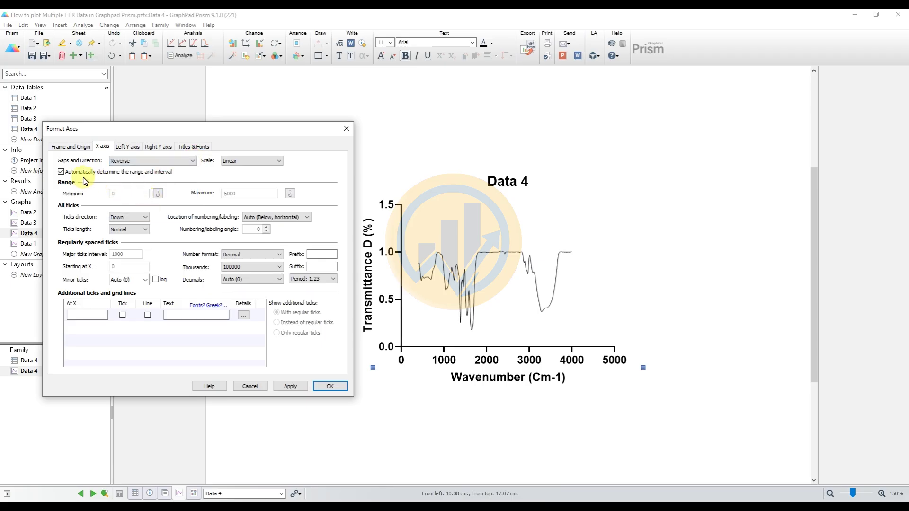
left_click(61, 172)
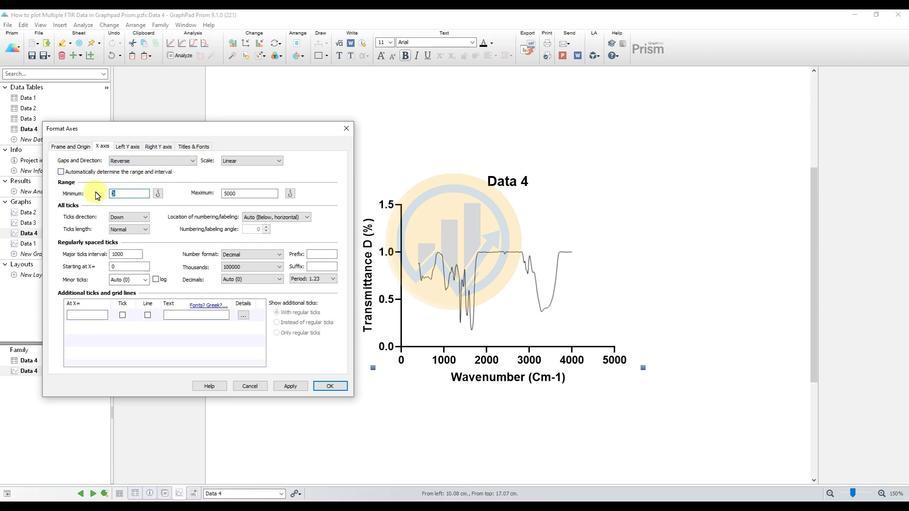
type("350")
key("Tab")
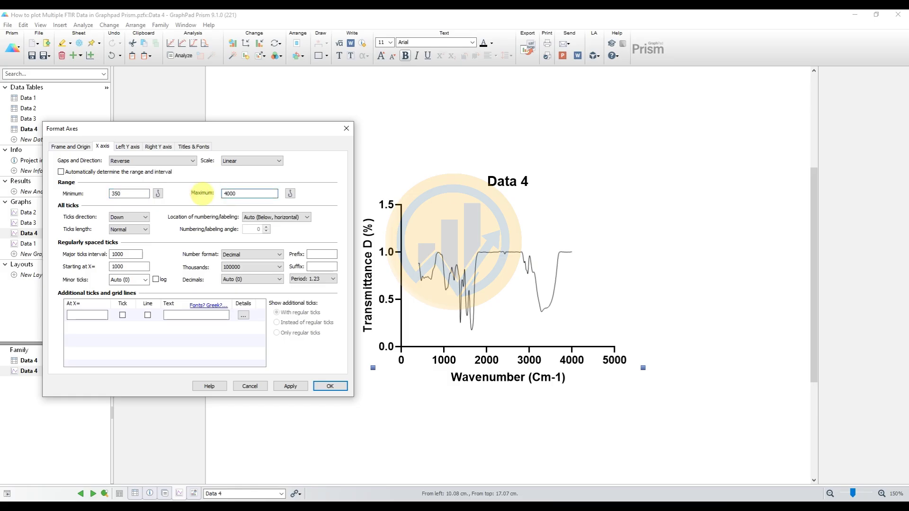
type("4000")
left_click(305, 217)
left_click(272, 258)
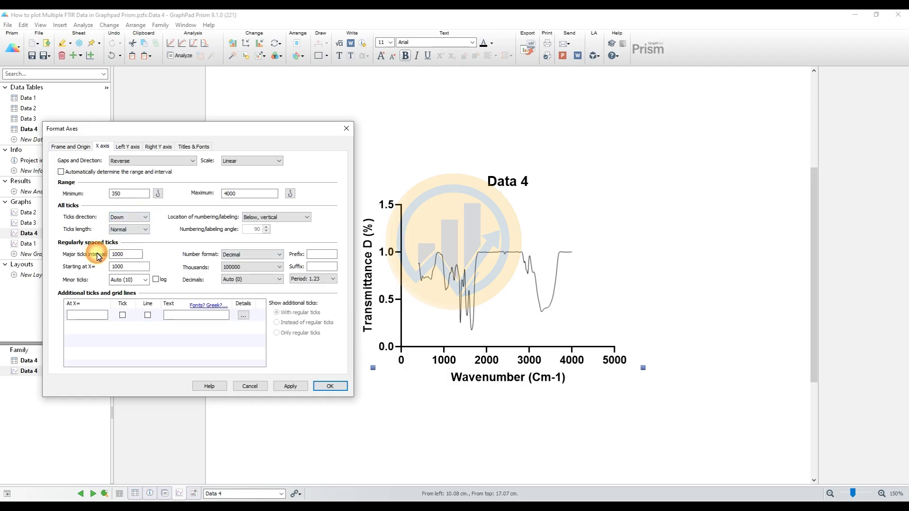
left_click_drag(127, 254, 88, 258)
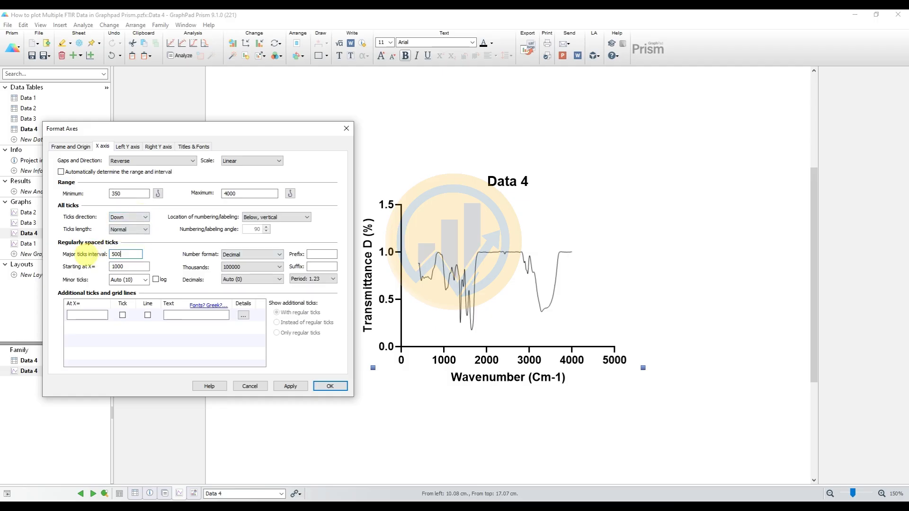
left_click(290, 387)
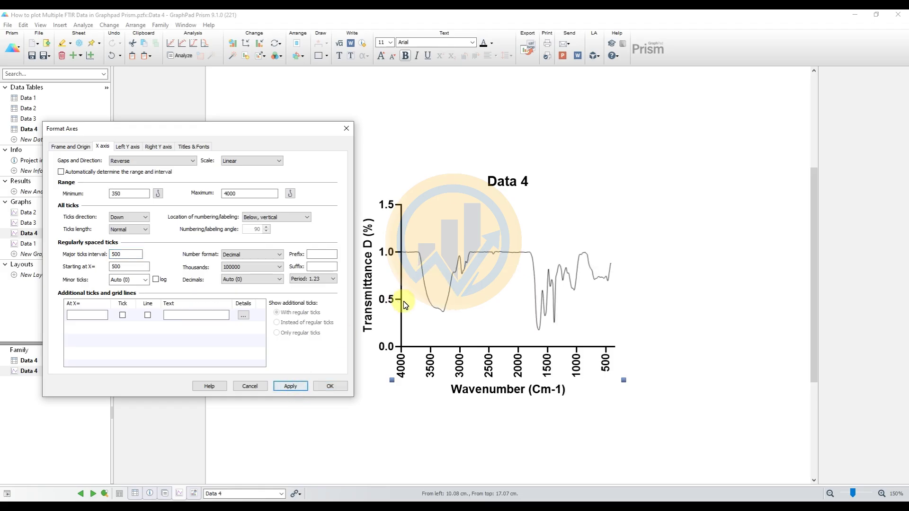
Hide both the X and Y axes on the Data 4 graph
left_click(70, 147)
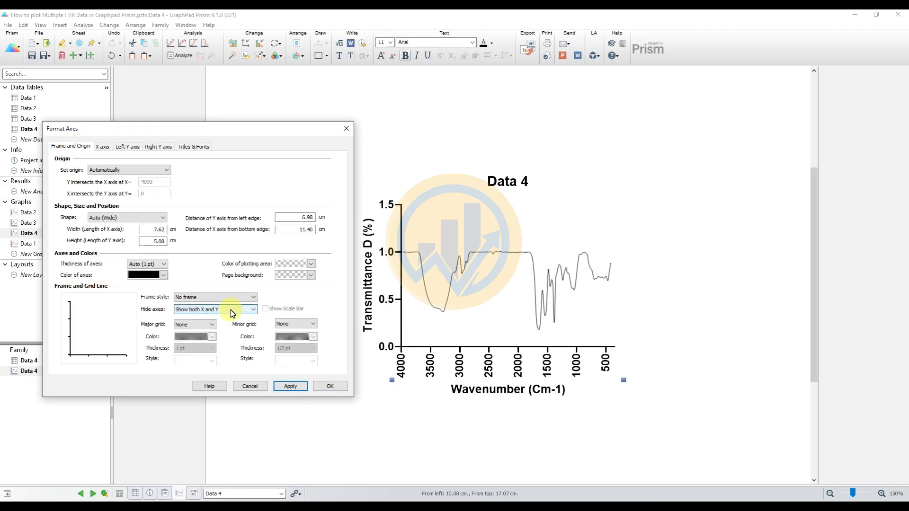
left_click(232, 310)
left_click(220, 331)
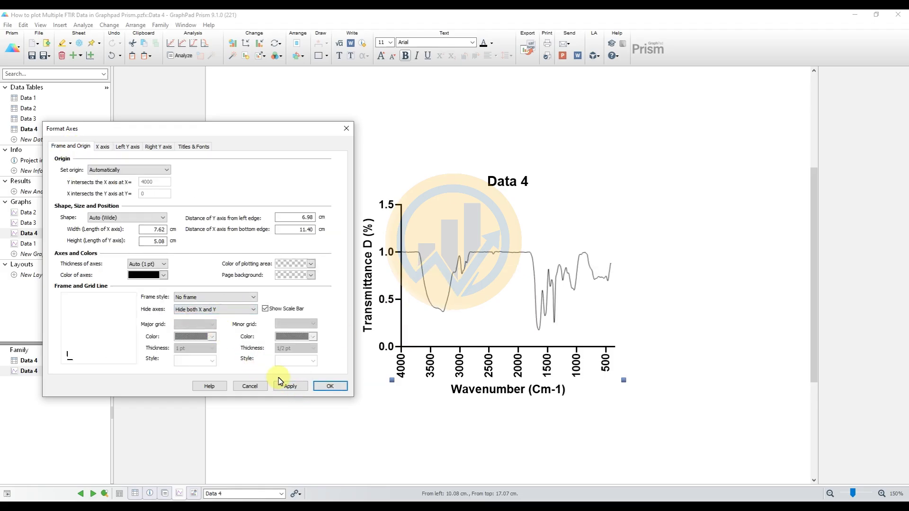
left_click(290, 387)
left_click(329, 387)
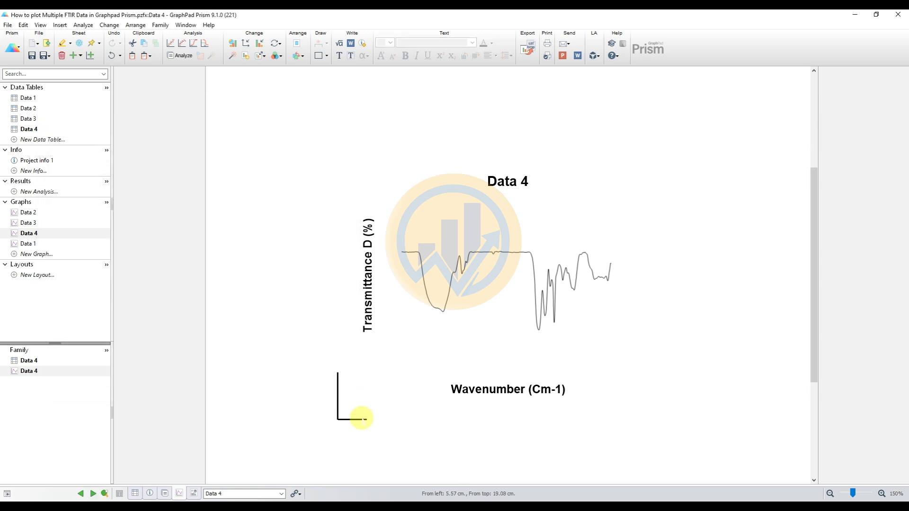
Delete the scale bar, the Wavenumber (Cm-1) label, the Data 4 title and Y-axis label
key("Delete")
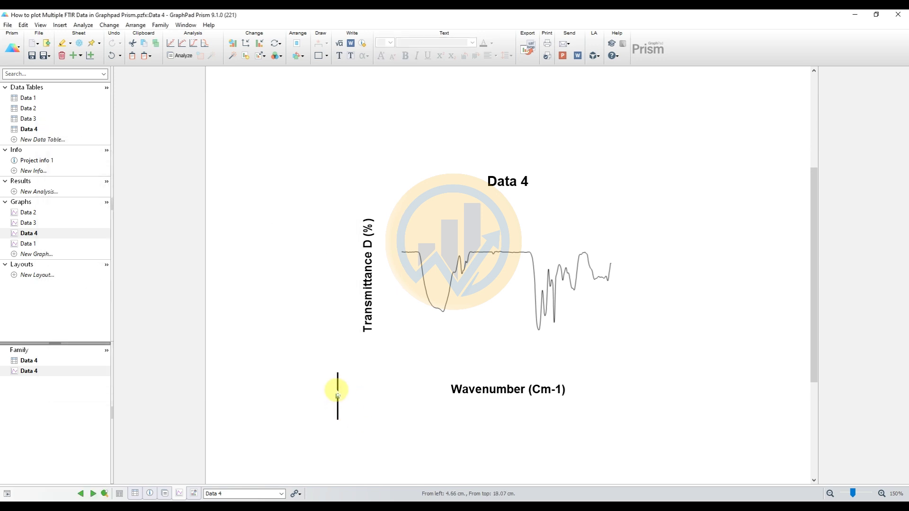
key("Delete")
left_click(481, 388)
key("Delete")
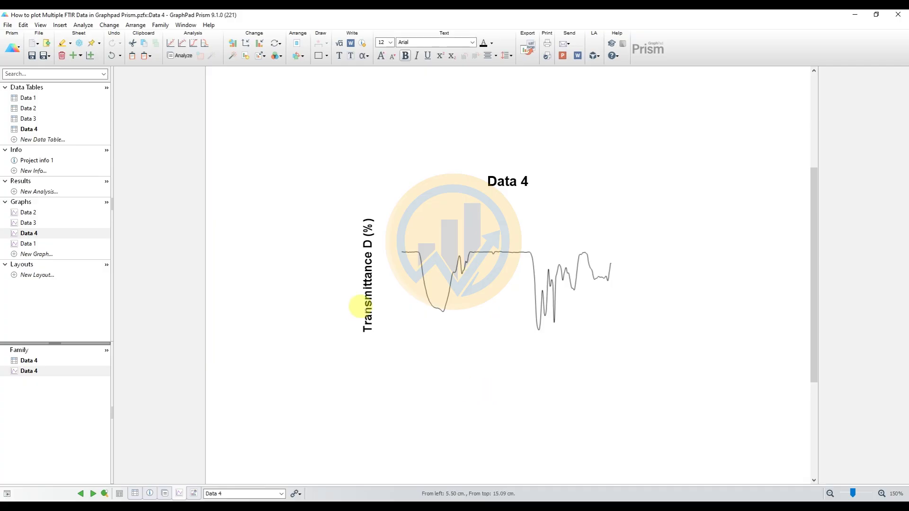
left_click(503, 182, "shift")
key("Delete")
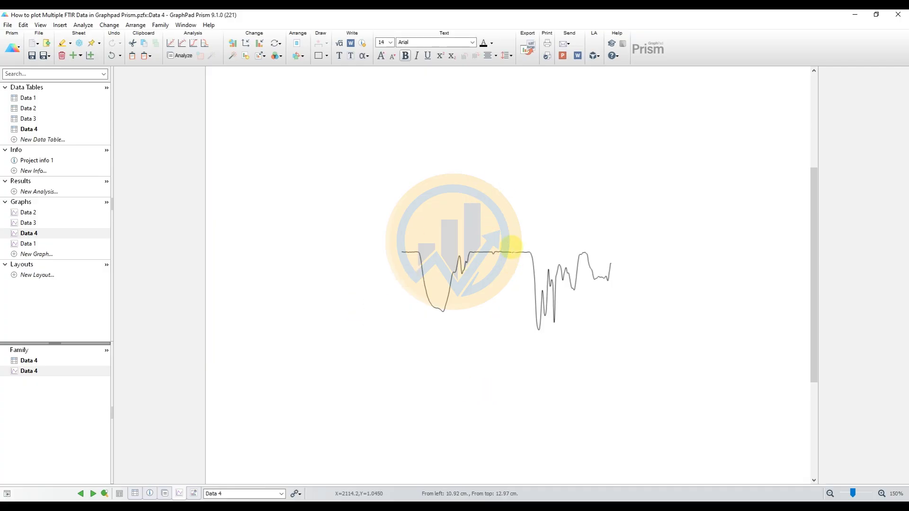
Turn on a legend for the Data 4 curve and make its line purple
double_click(507, 255)
left_click_drag(420, 122, 217, 97)
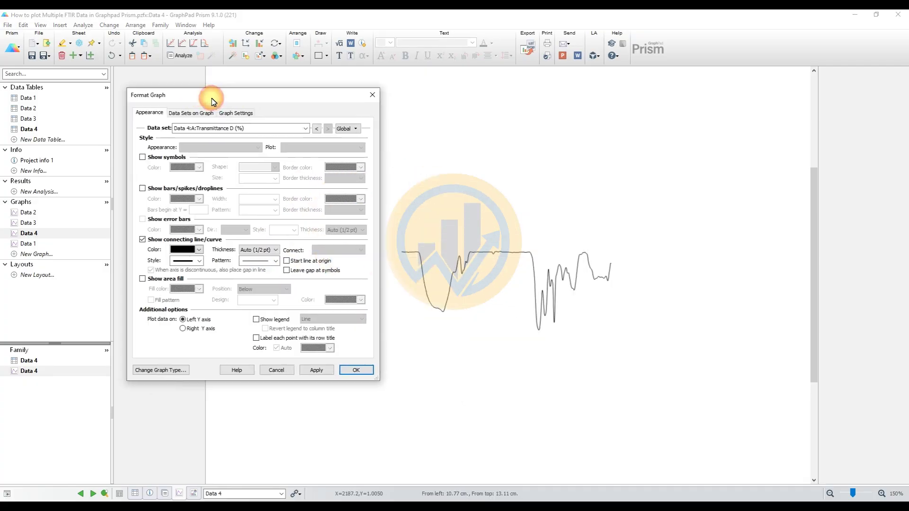
left_click(255, 319)
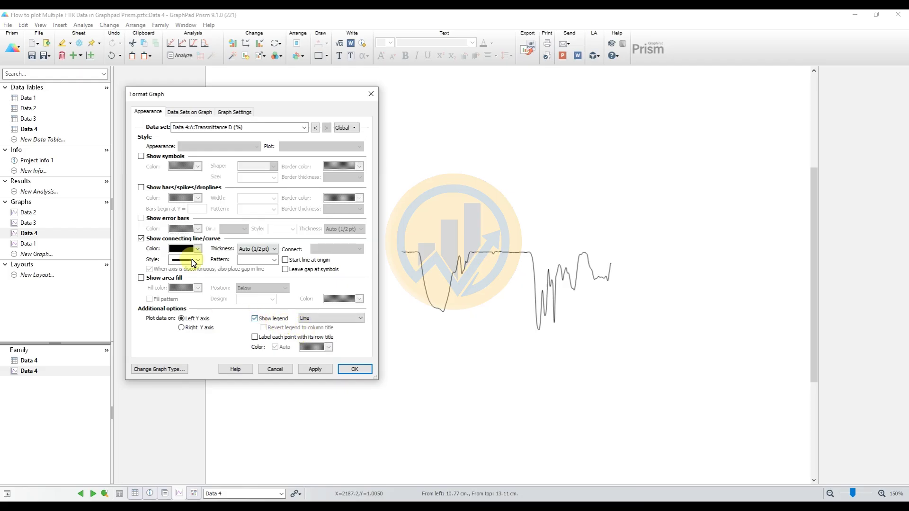
left_click(198, 249)
left_click(254, 376)
left_click(356, 369)
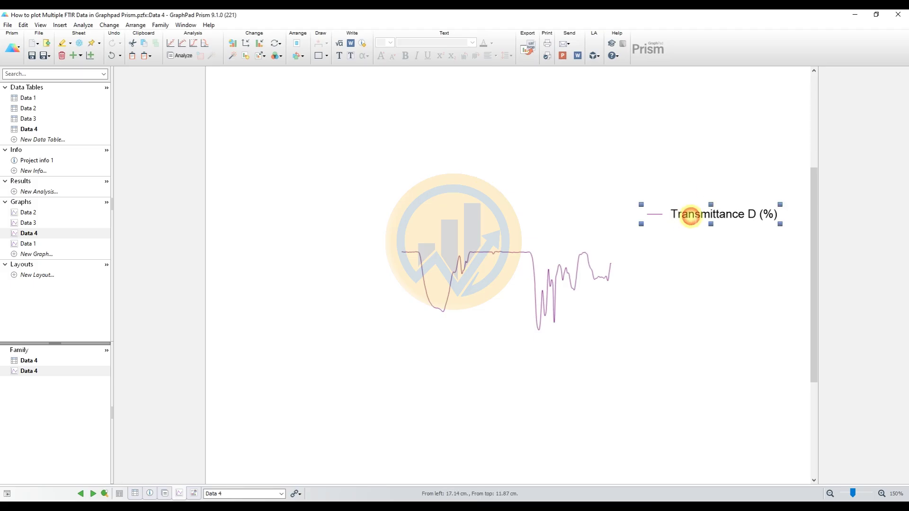
Move the Transmittance D (%) legend beside the curve's end and set it in Times New Roman
left_click(691, 215)
left_click_drag(698, 207, 663, 259)
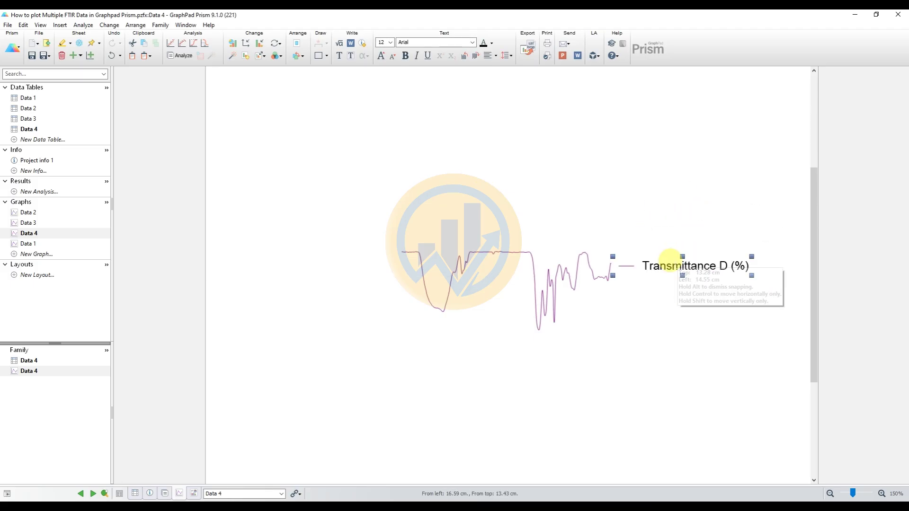
left_click(420, 41)
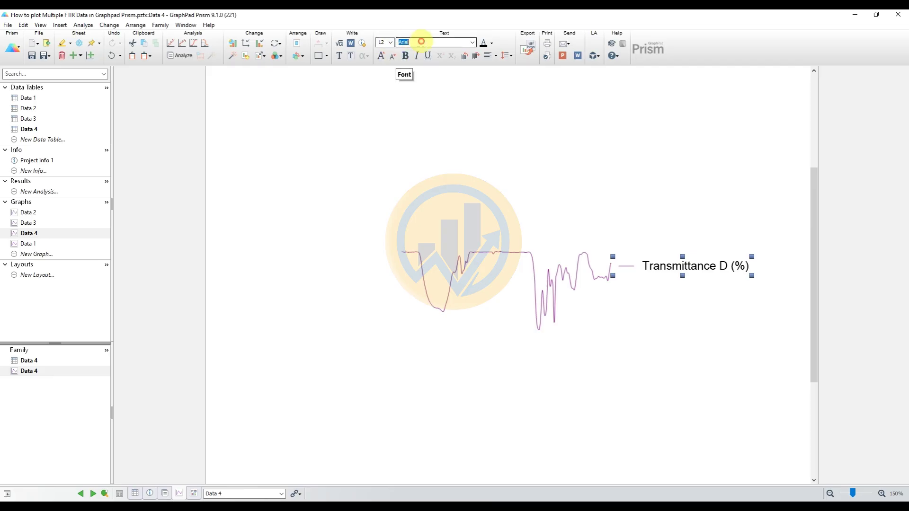
left_click(472, 42)
left_click(444, 65)
left_click(675, 185)
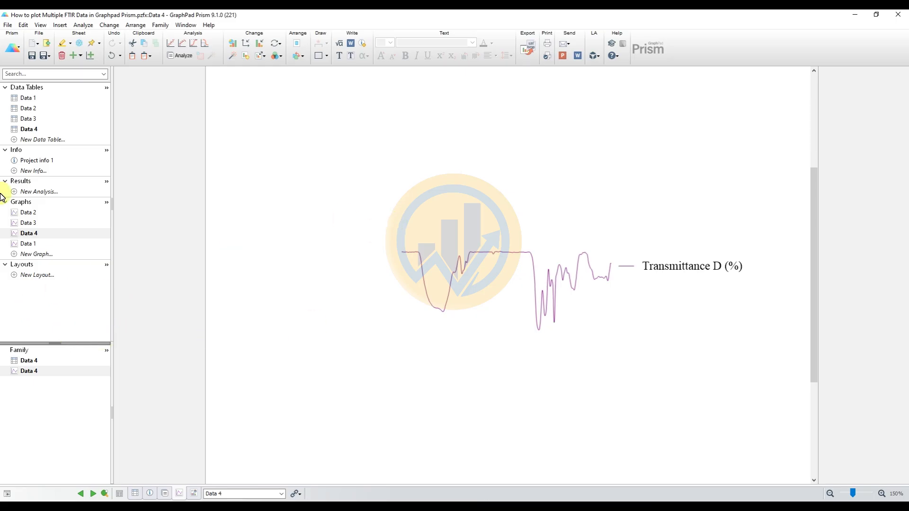
left_click(35, 277)
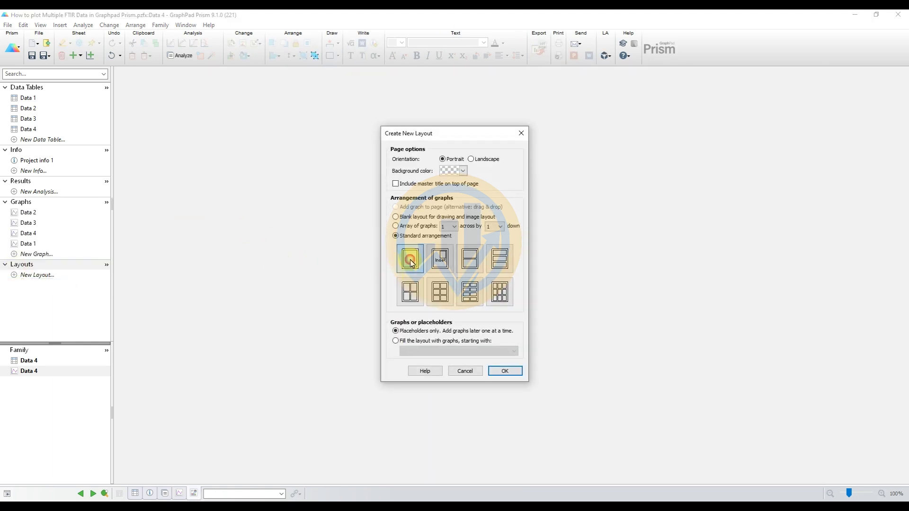
Create a single-graph layout and place the Data 1 graph in it
left_click(505, 373)
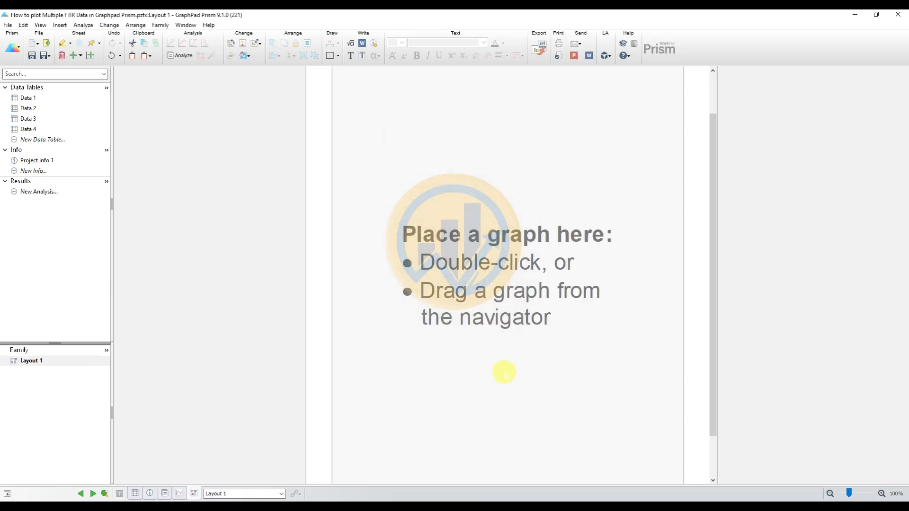
double_click(504, 234)
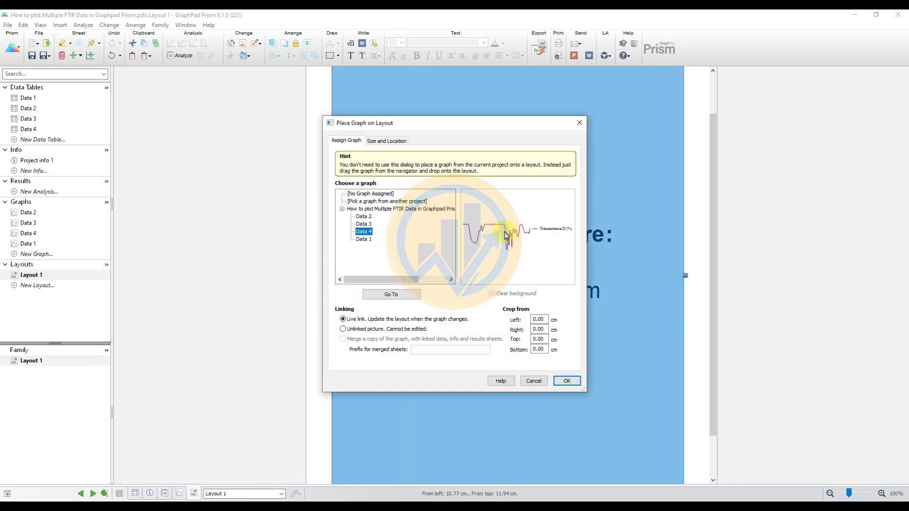
left_click_drag(467, 132, 353, 117)
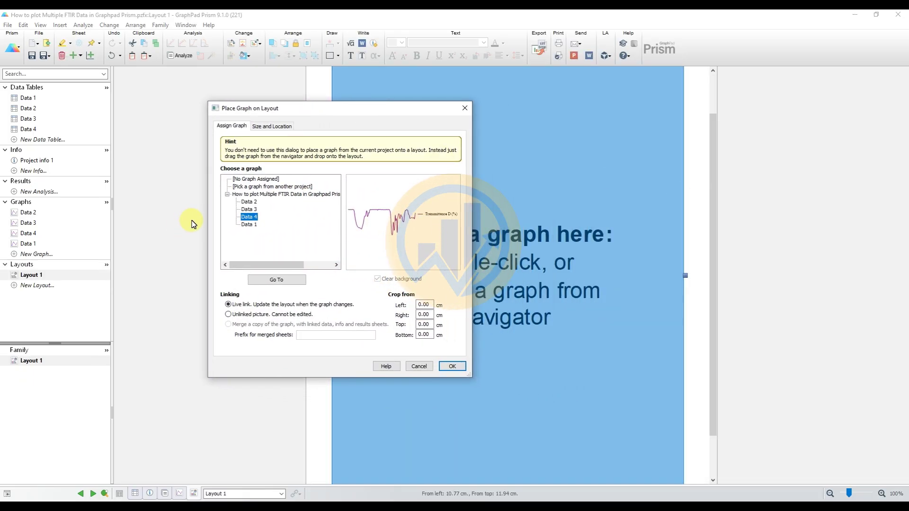
left_click(250, 225)
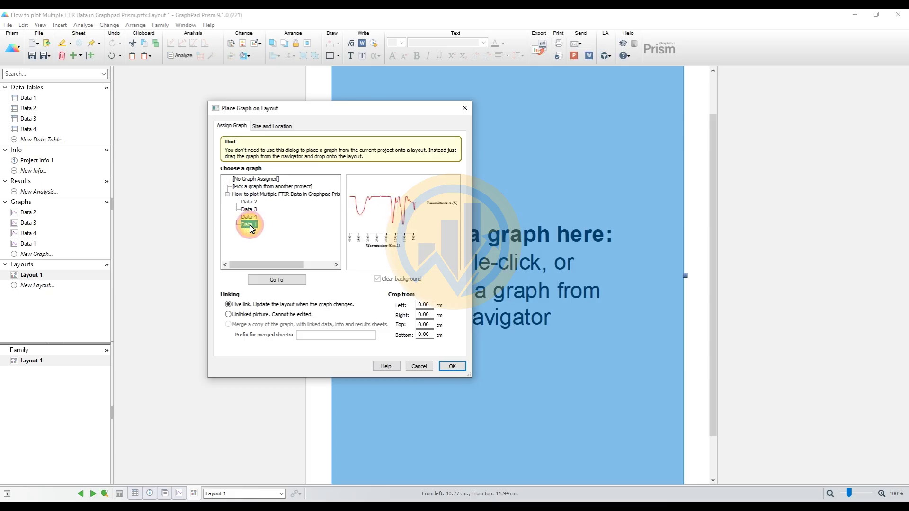
left_click(451, 367)
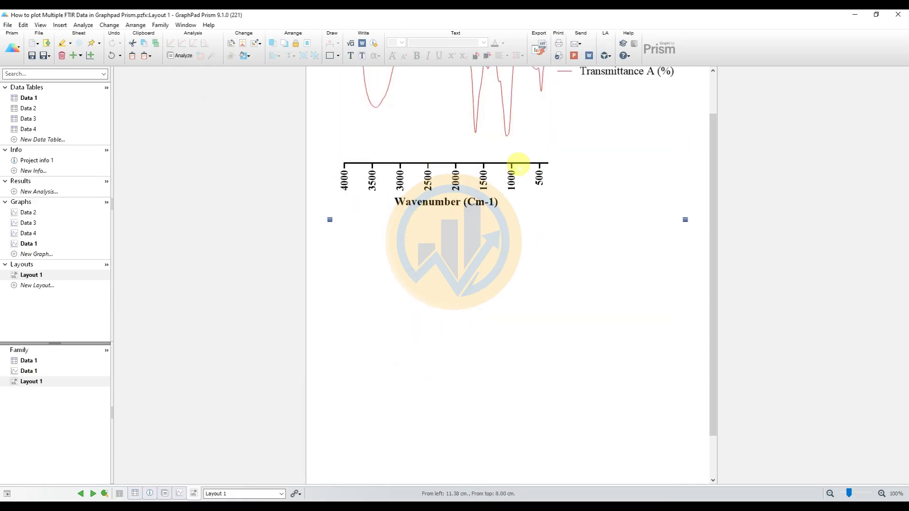
Move the Data 1 graph down to the bottom of the layout page
left_click_drag(518, 164, 522, 394)
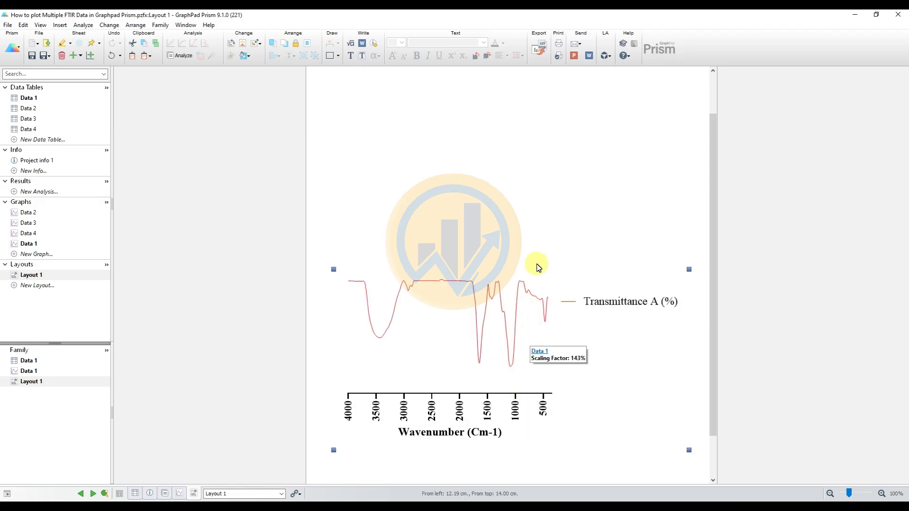
scroll(538, 236, "down", 1)
left_click_drag(485, 335, 483, 384)
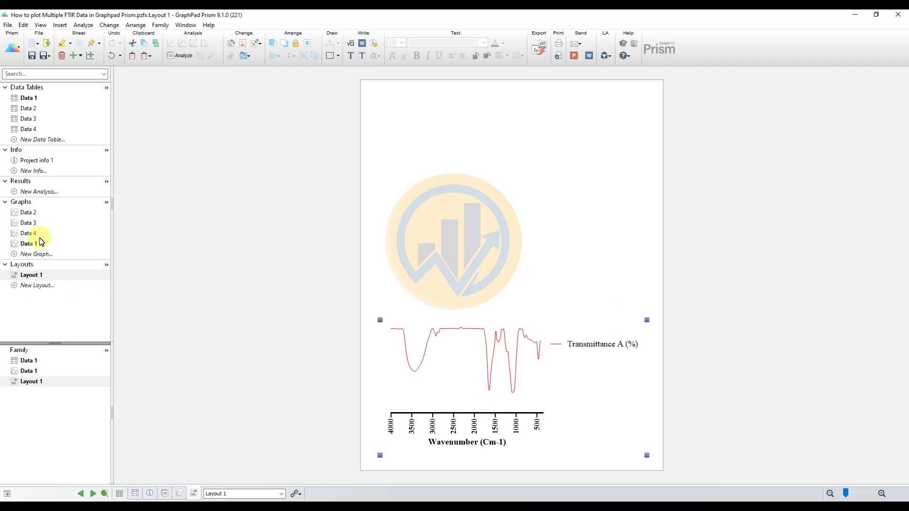
Place the Data 2 Transmittance B graph just above Transmittance A on Layout 1
mouse_move(28, 214)
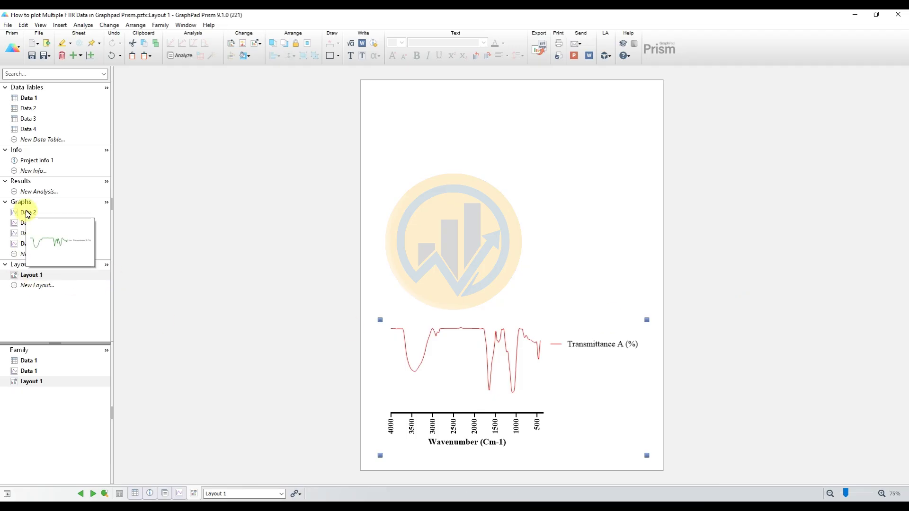
left_click_drag(27, 216, 468, 268)
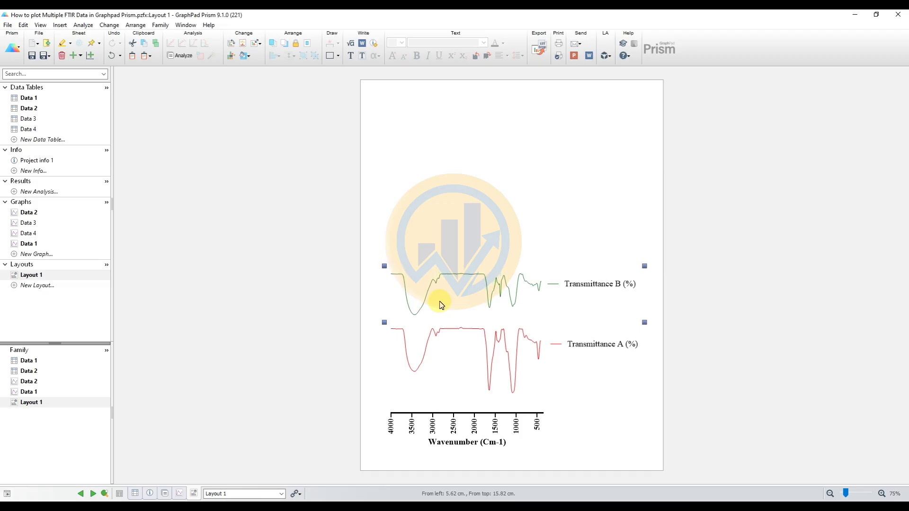
key("Down")
key("Down")
key("Down")
key("Down")
key("Down")
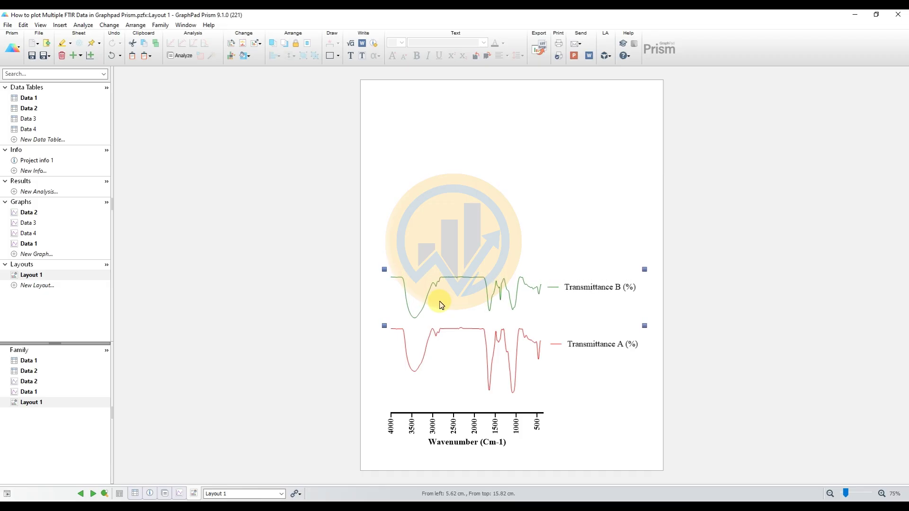
key("Up")
key("Up")
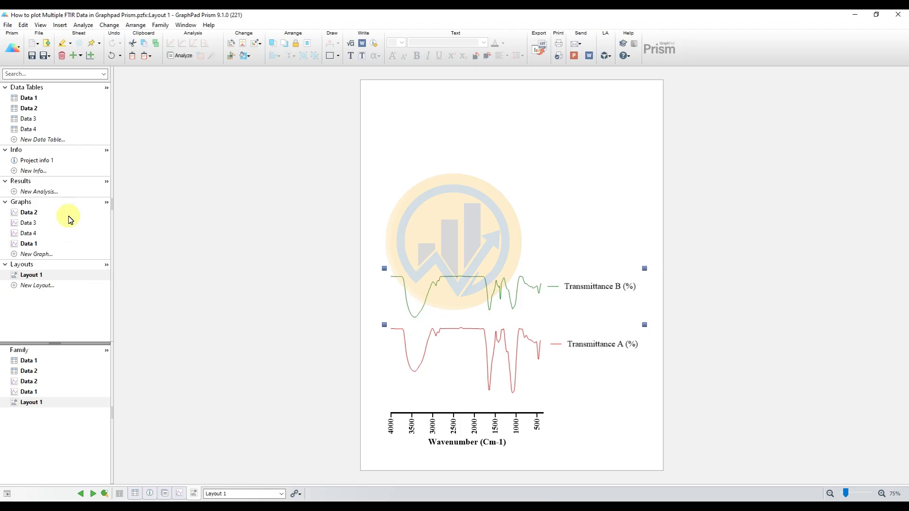
Stack the Data 3 and Data 4 graphs above Transmittance B, with D at the top
left_click(27, 224)
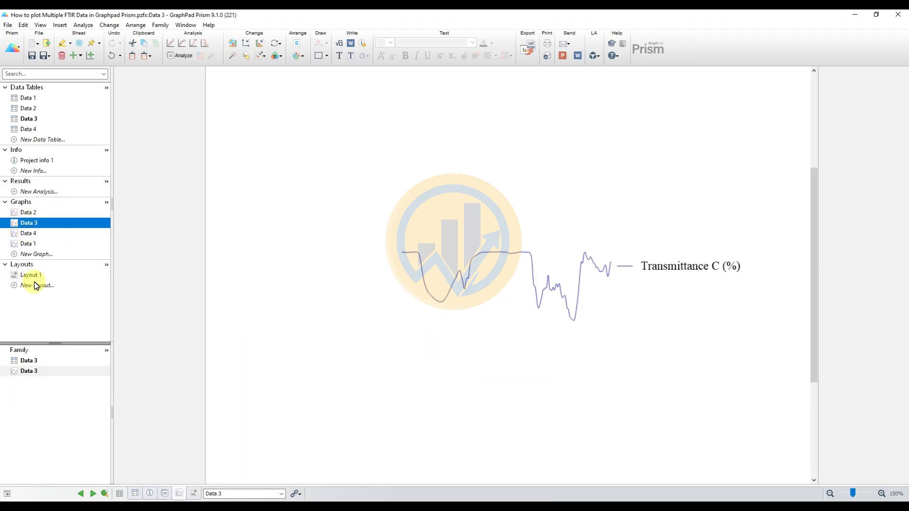
left_click(29, 275)
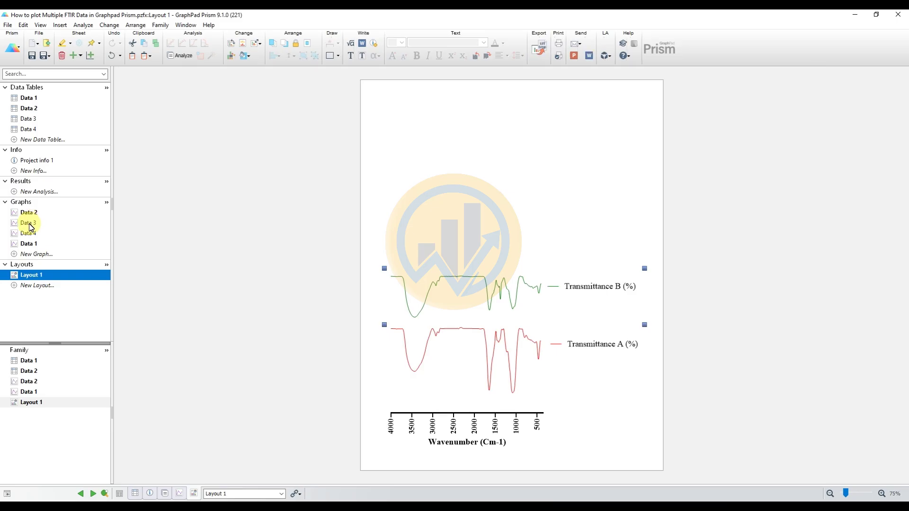
left_click_drag(210, 224, 460, 219)
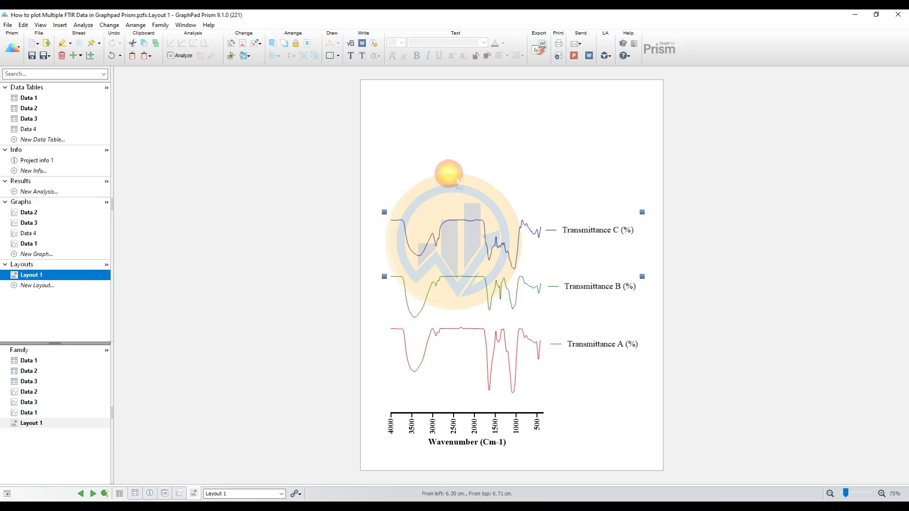
left_click_drag(454, 178, 471, 145)
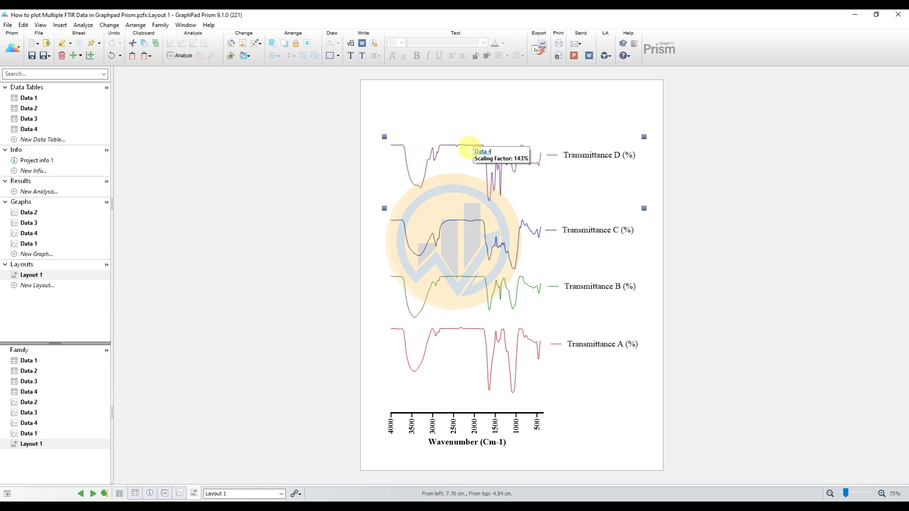
left_click_drag(471, 146, 470, 149)
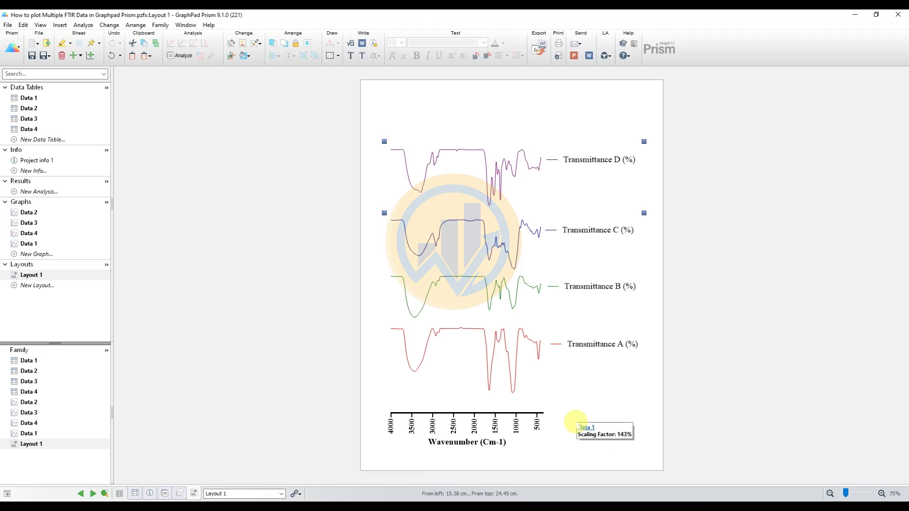
Group the four stacked spectrum graphs into one object and shift it up the page
left_click(491, 361, "shift")
left_click(501, 279, "shift")
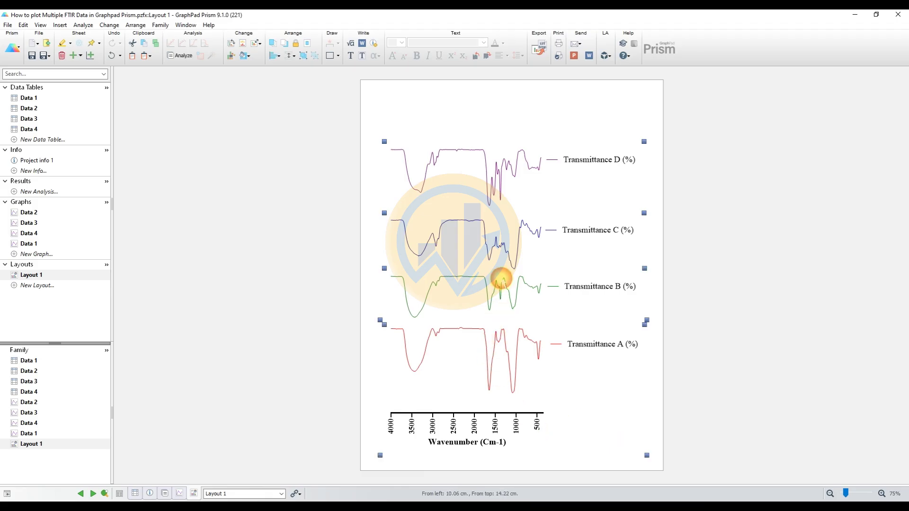
left_click(479, 222, "shift")
right_click(479, 230)
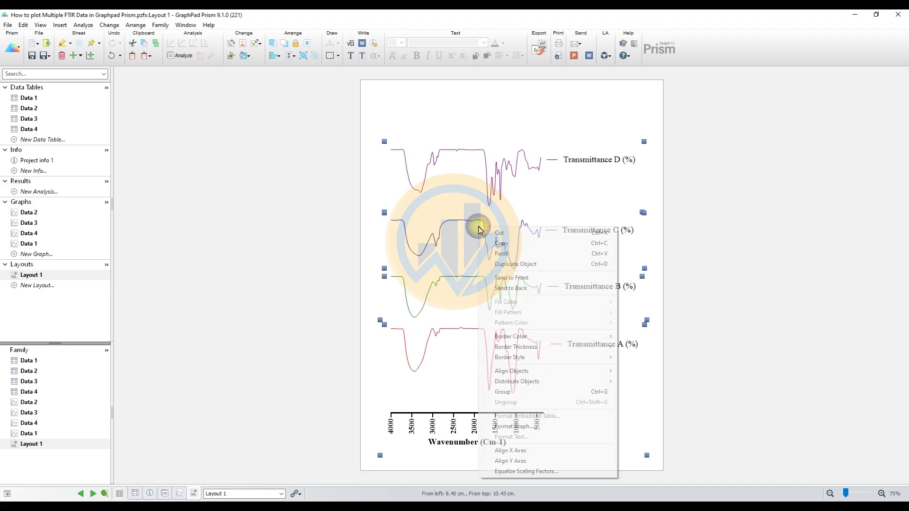
left_click(504, 392)
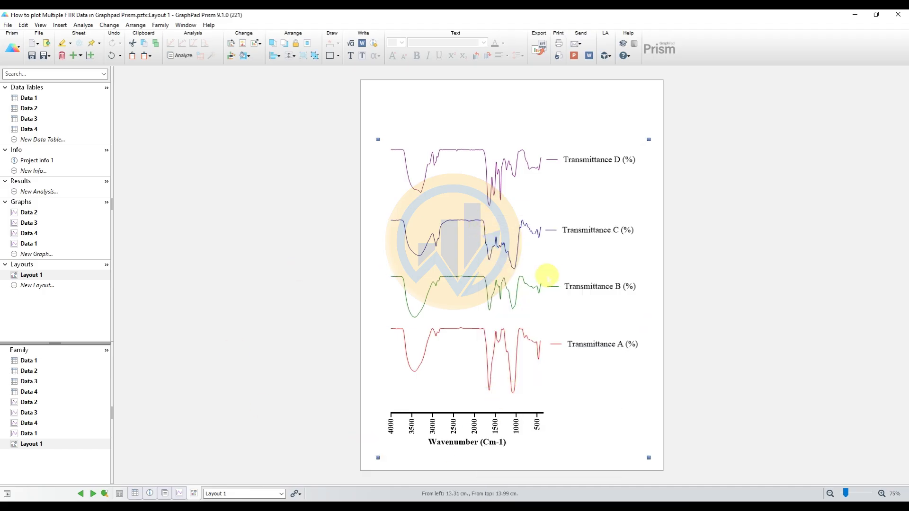
left_click_drag(545, 277, 557, 248)
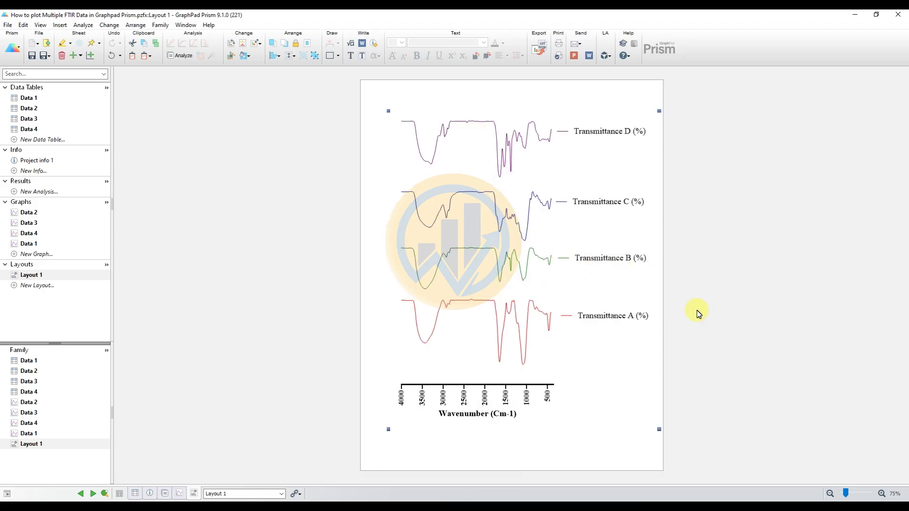